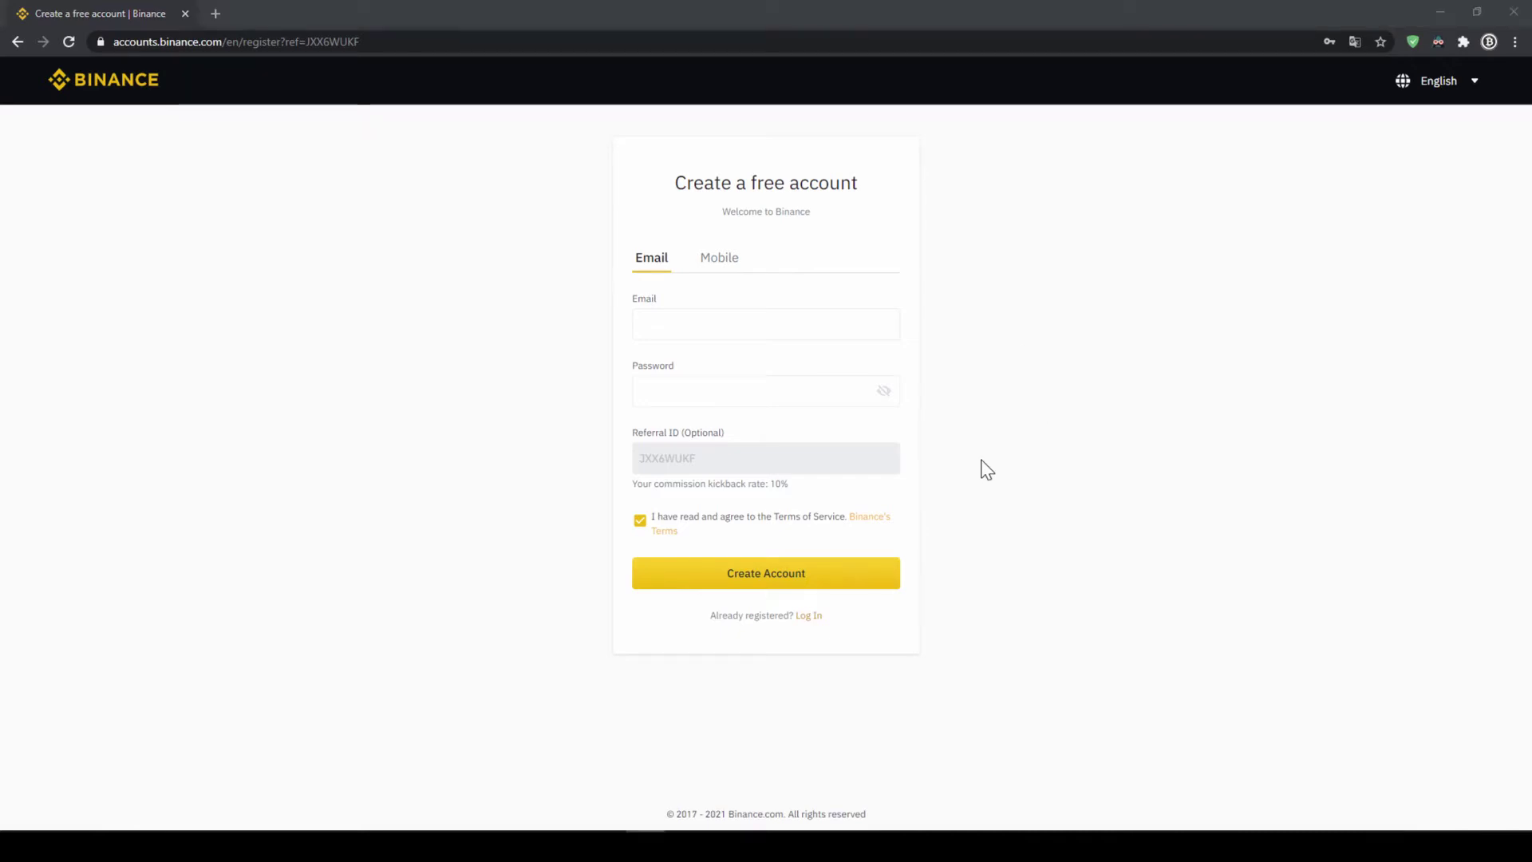
- Create the Binance account and open the Basic Info page, where identity verification shows Verified
left_click(851, 576)
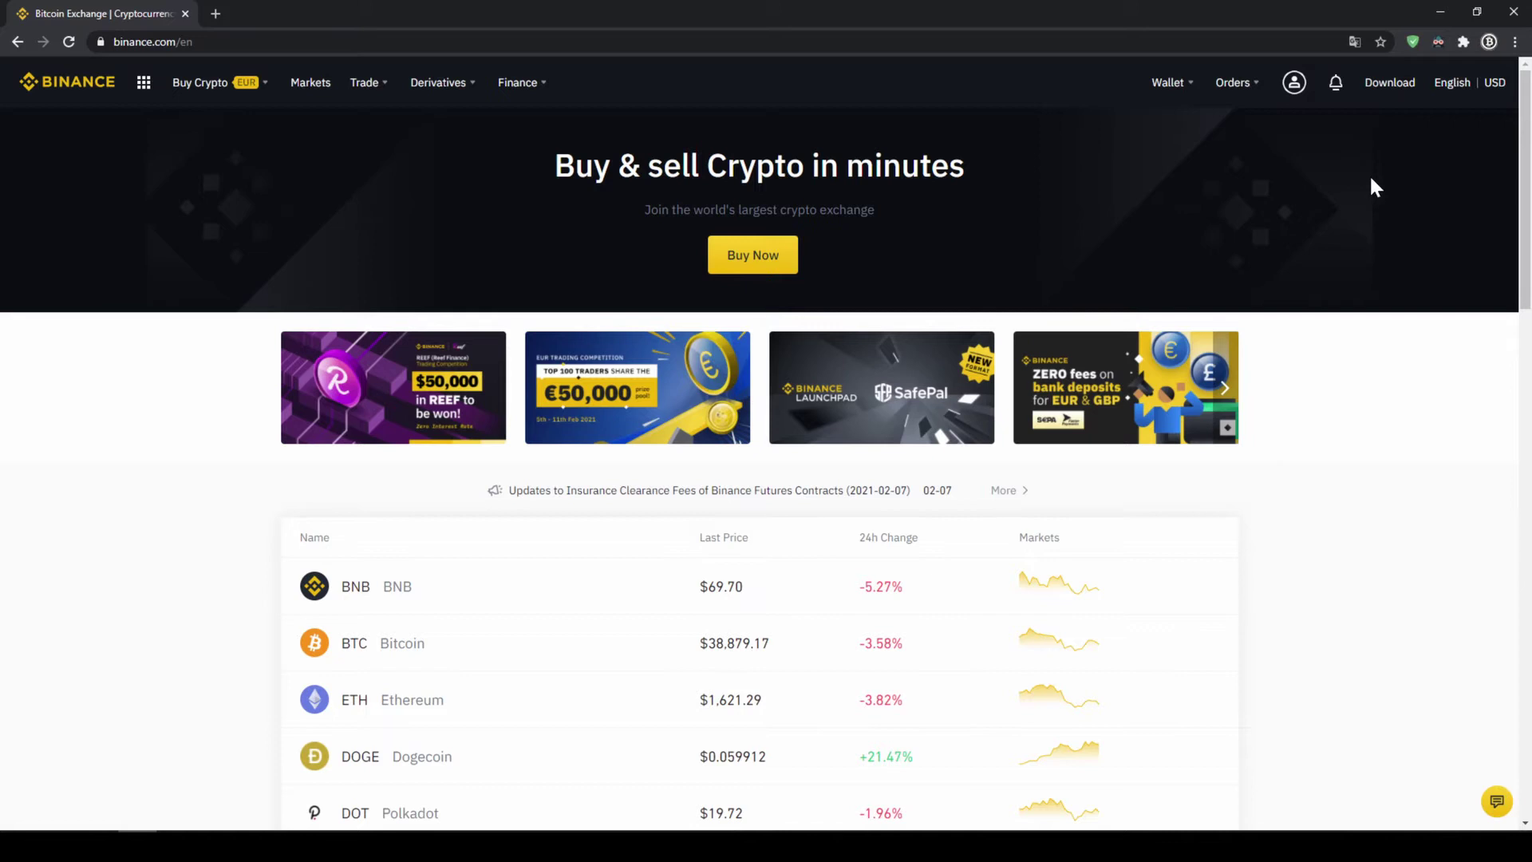
mouse_move(1294, 82)
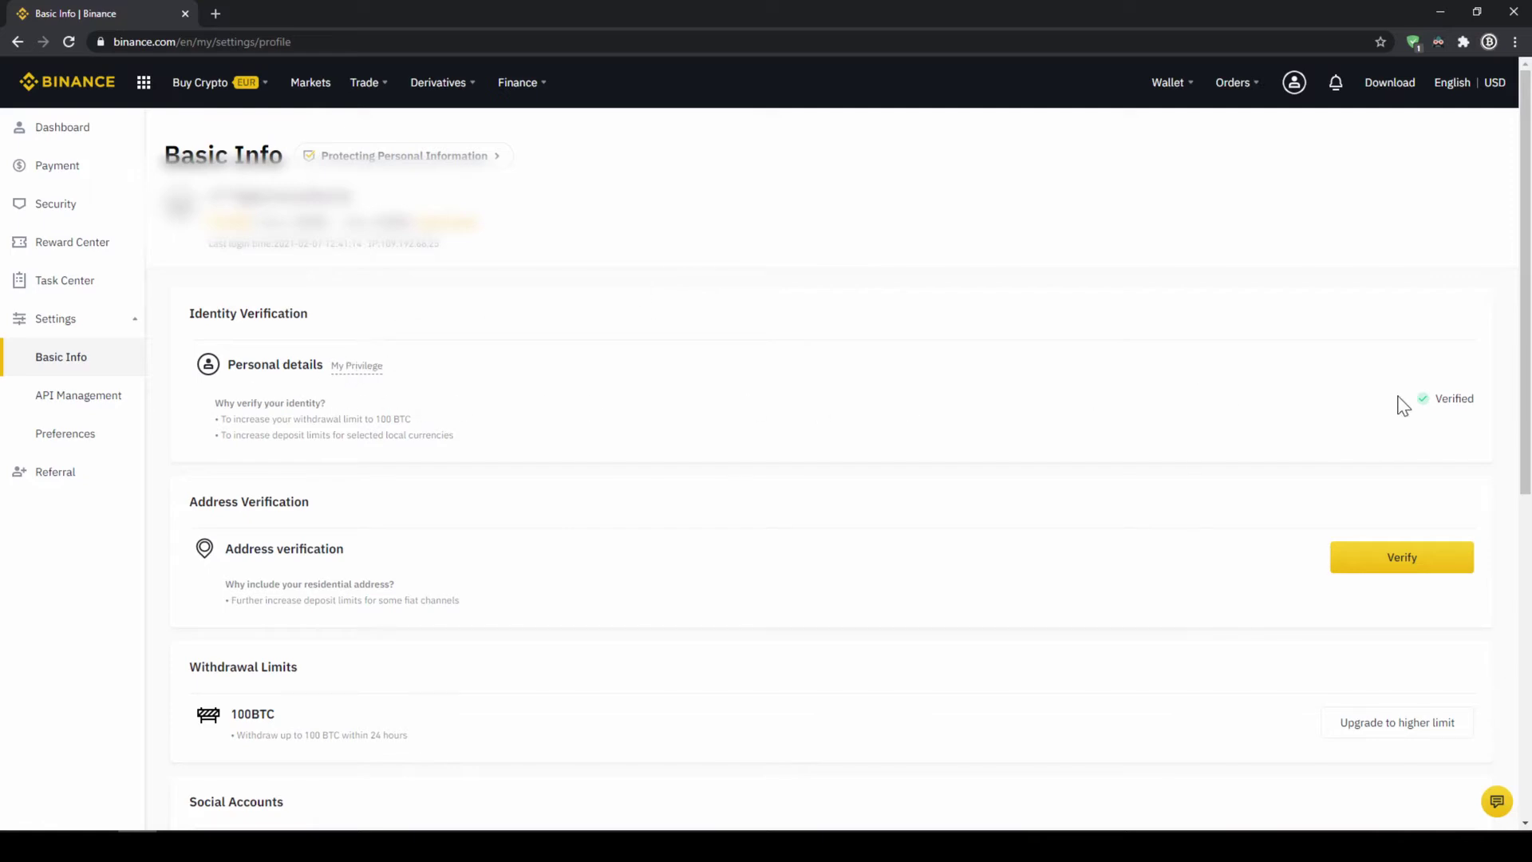
left_click_drag(1402, 405, 1492, 415)
left_click(1493, 416)
- Open the Fiat and Spot wallet and check the fiat balance showing EUR 200.00533352
mouse_move(1176, 100)
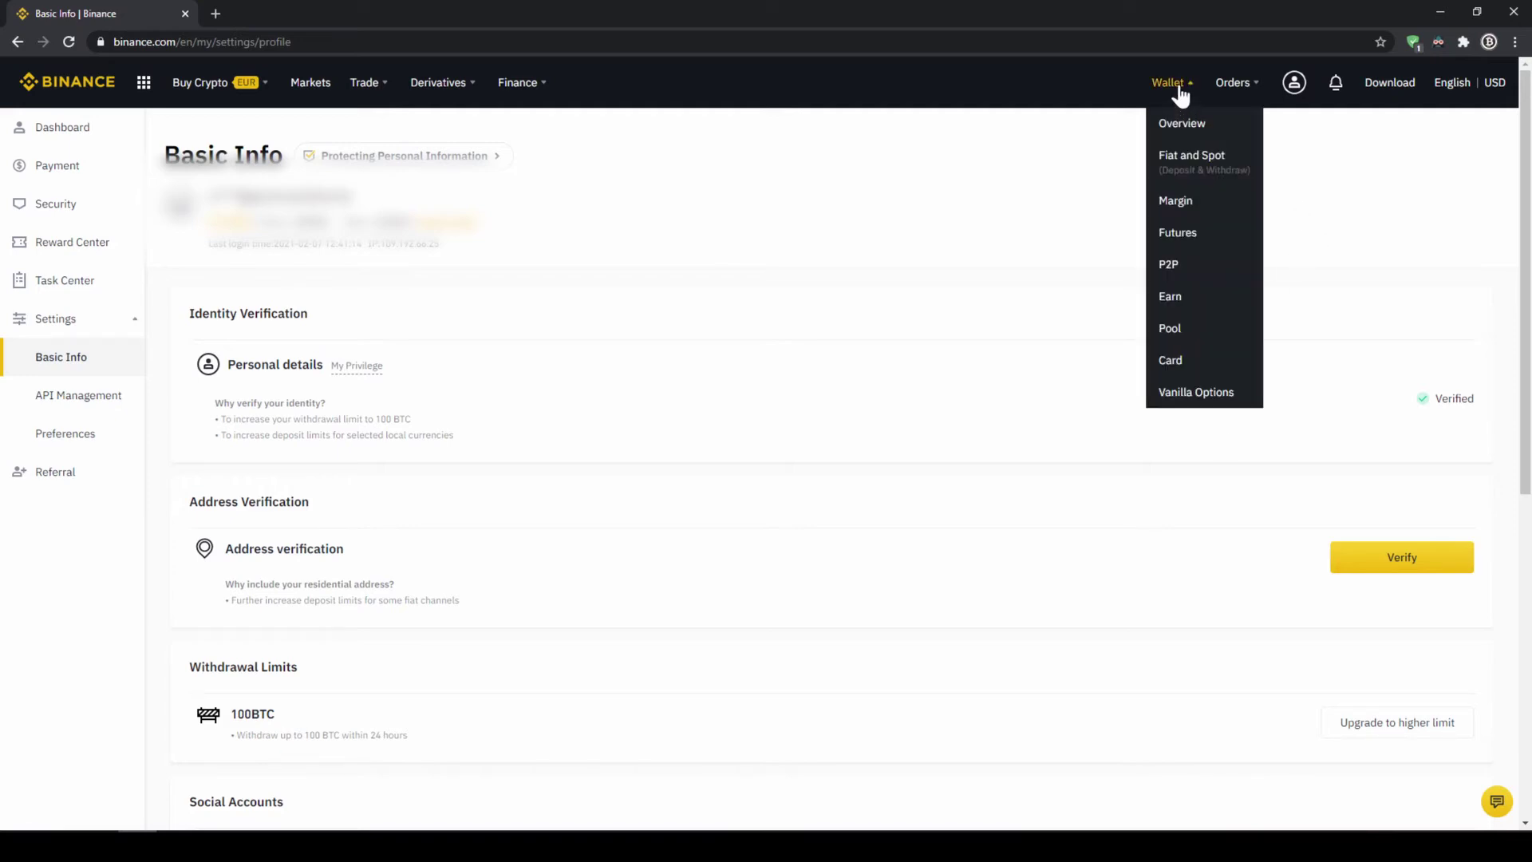
left_click(1200, 178)
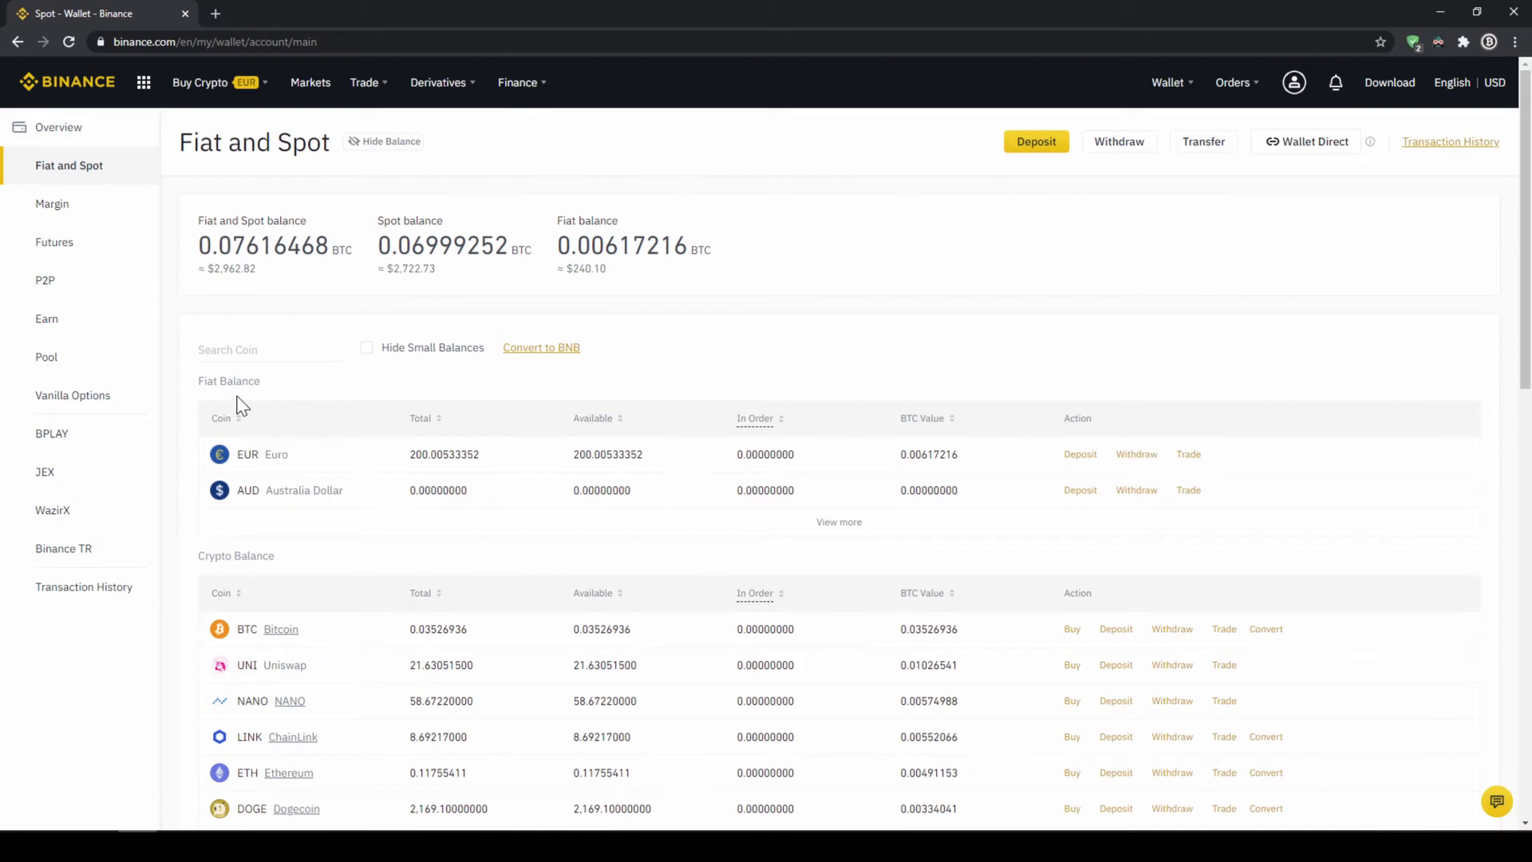
left_click_drag(227, 382, 289, 390)
left_click_drag(197, 556, 302, 568)
left_click(332, 566)
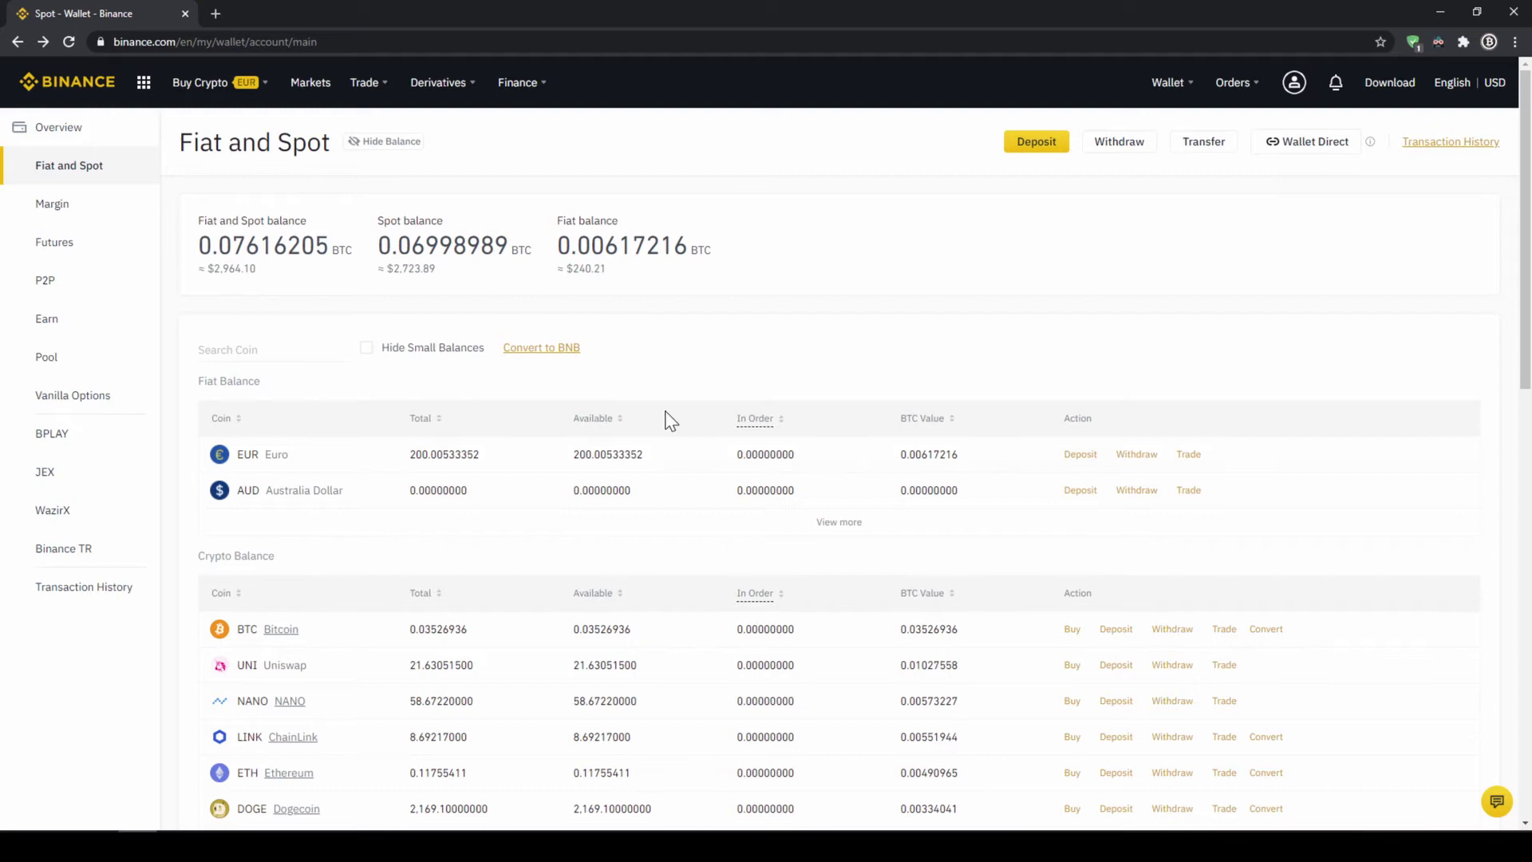
- Start a new deposit in EUR via Bank Transfer (SEPA) for an amount of 1000
left_click(1037, 143)
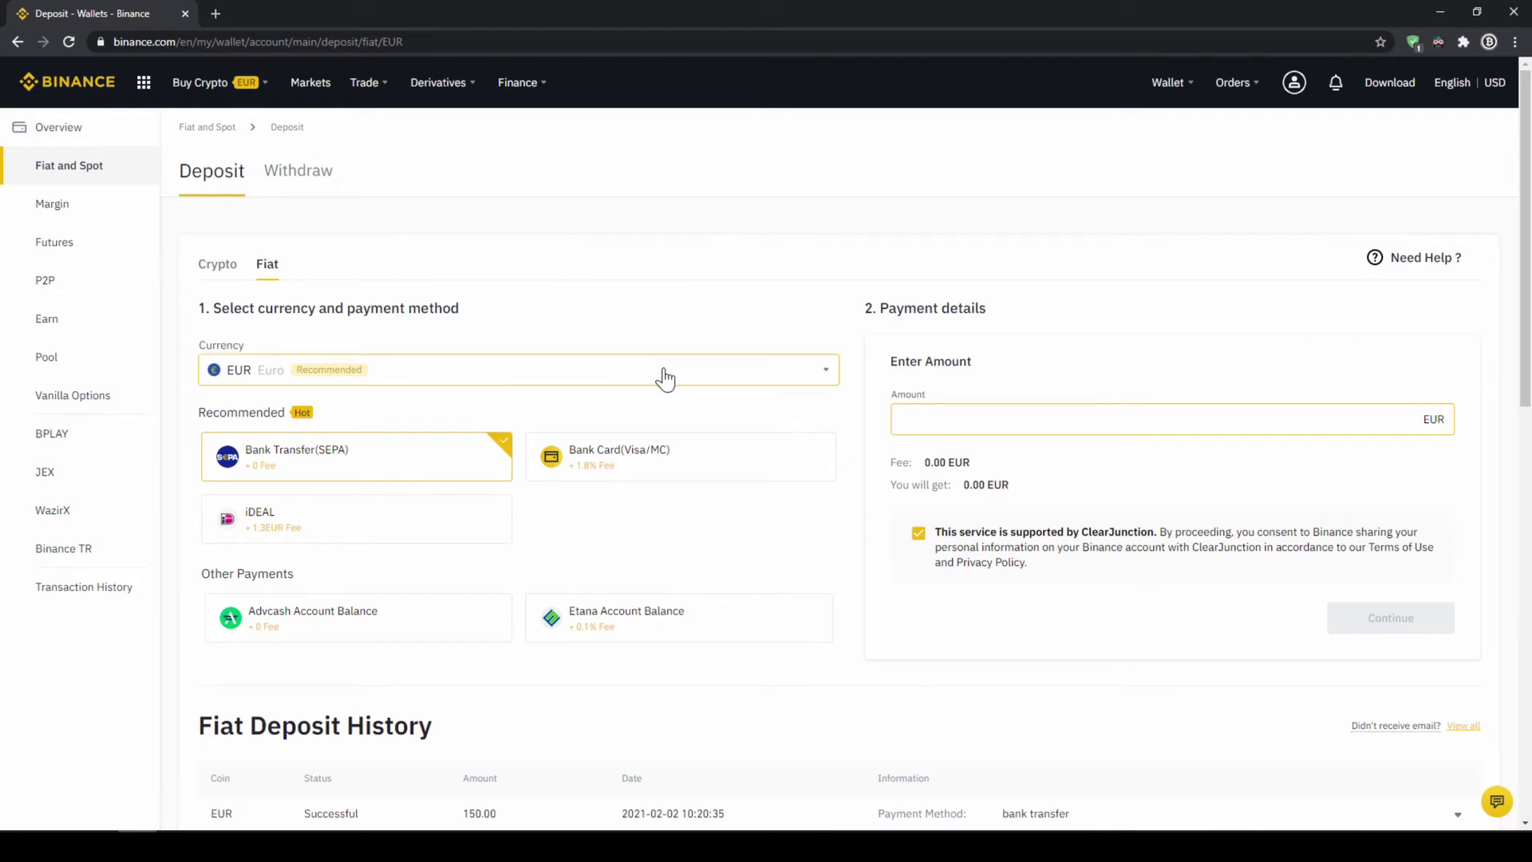
left_click(718, 335)
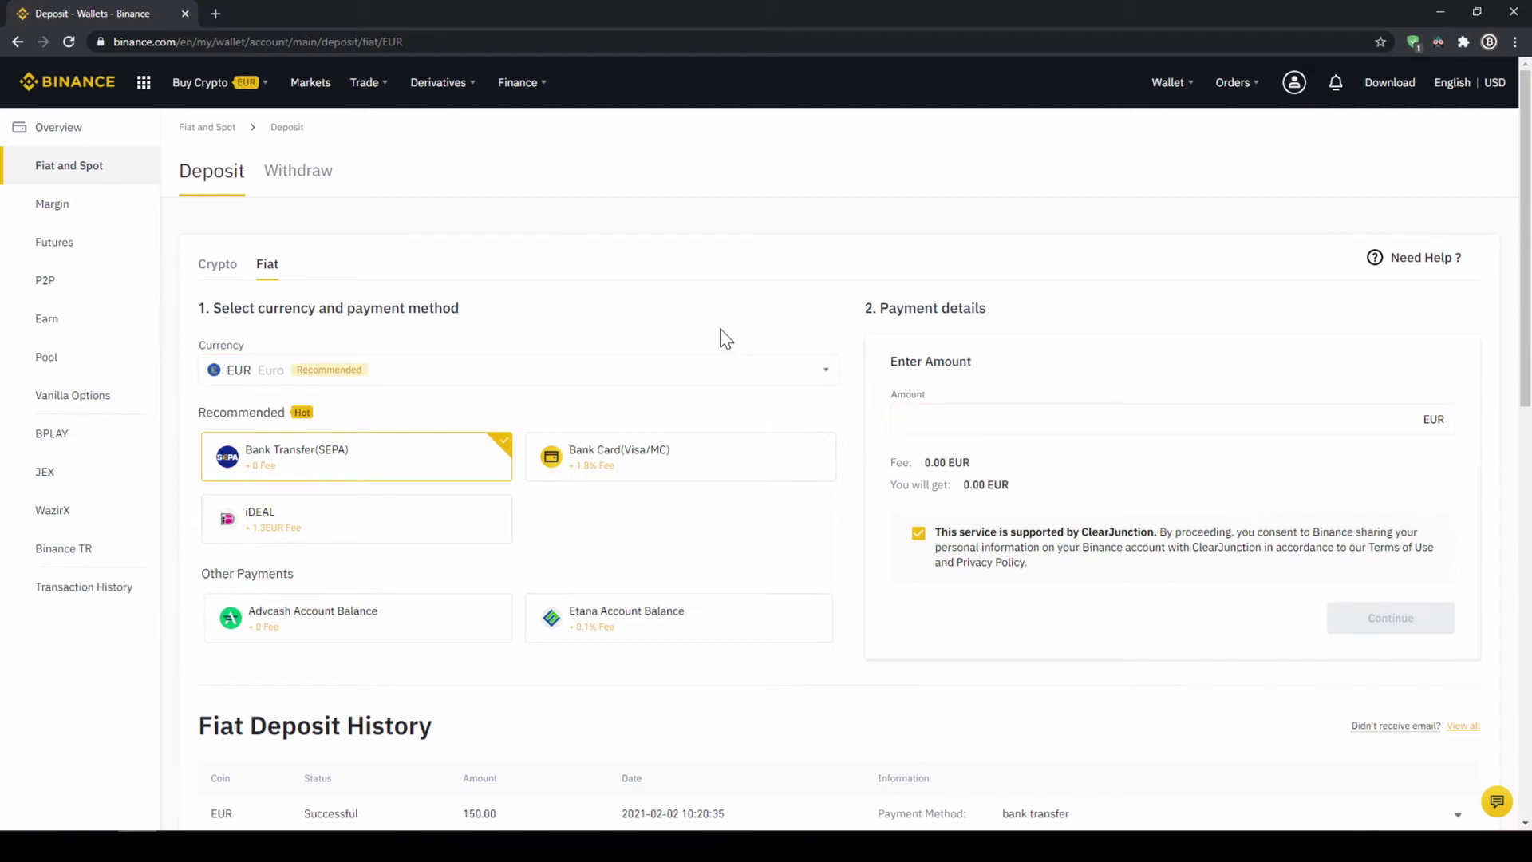
left_click(640, 387)
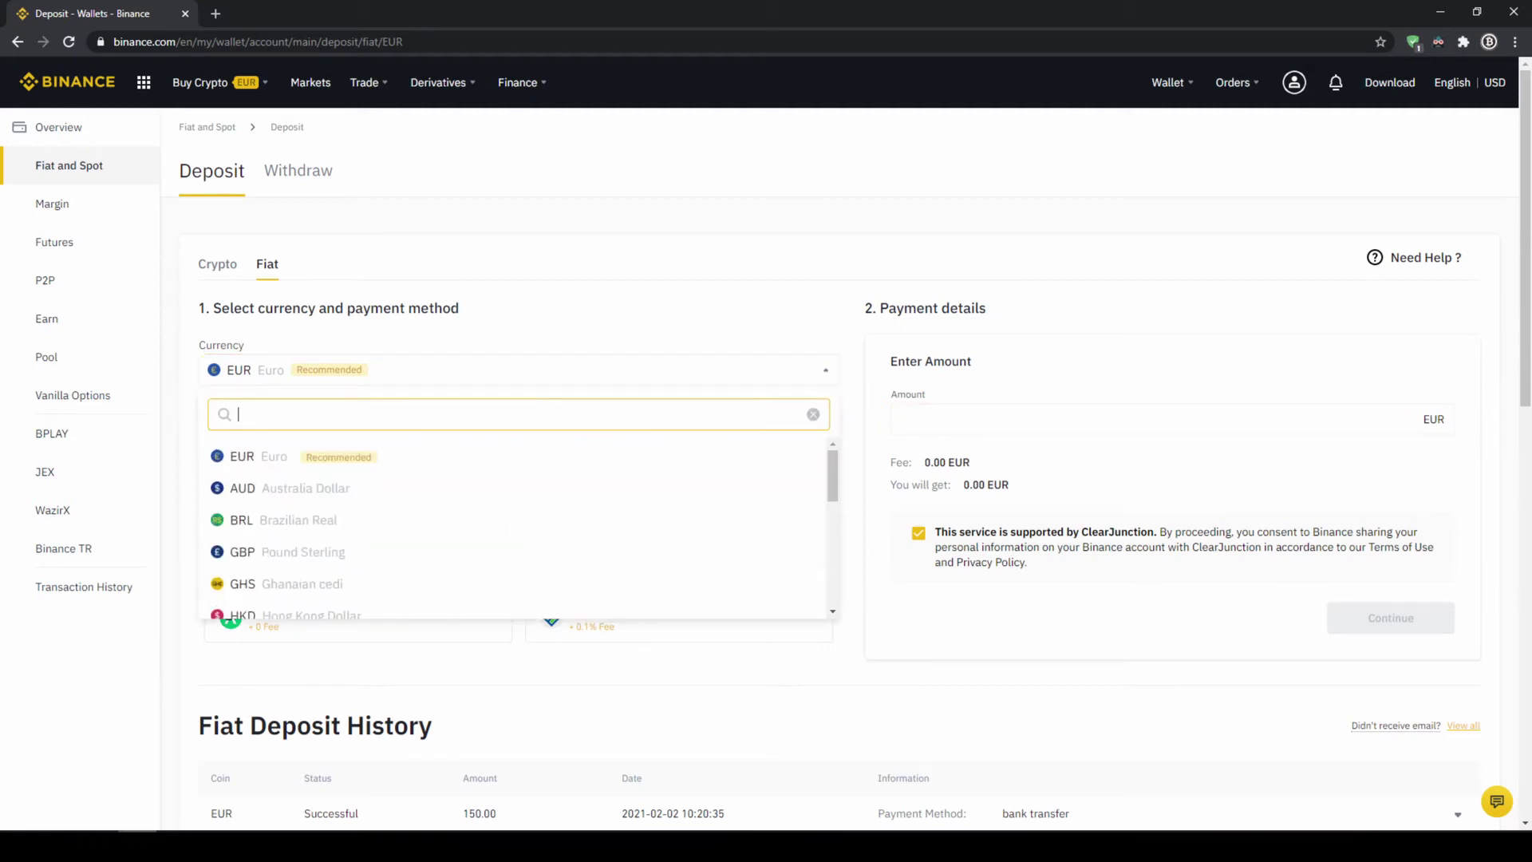
scroll(445, 485, "down", 10)
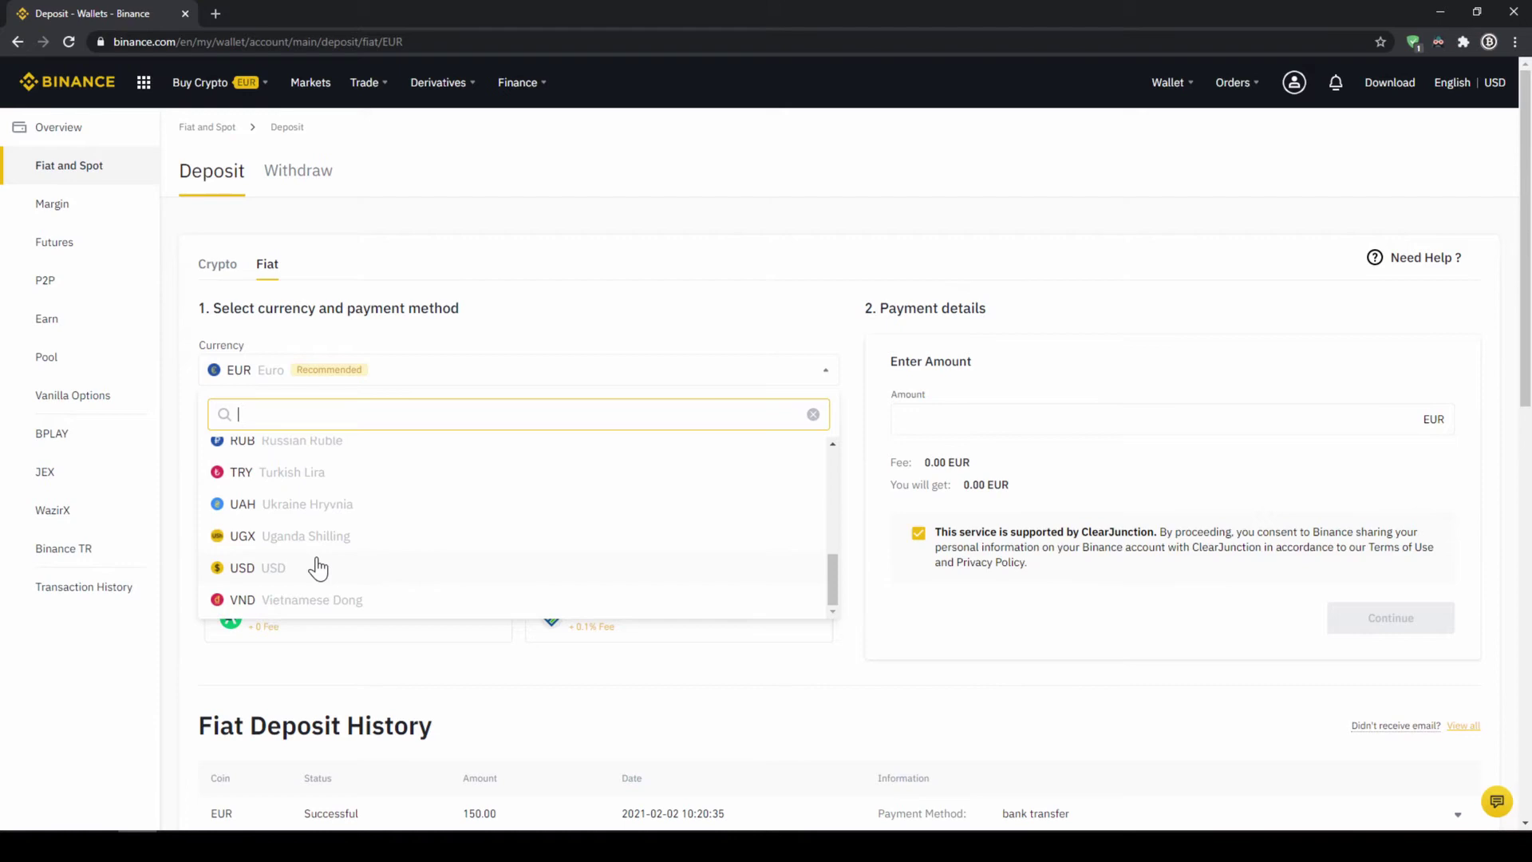
left_click(315, 568)
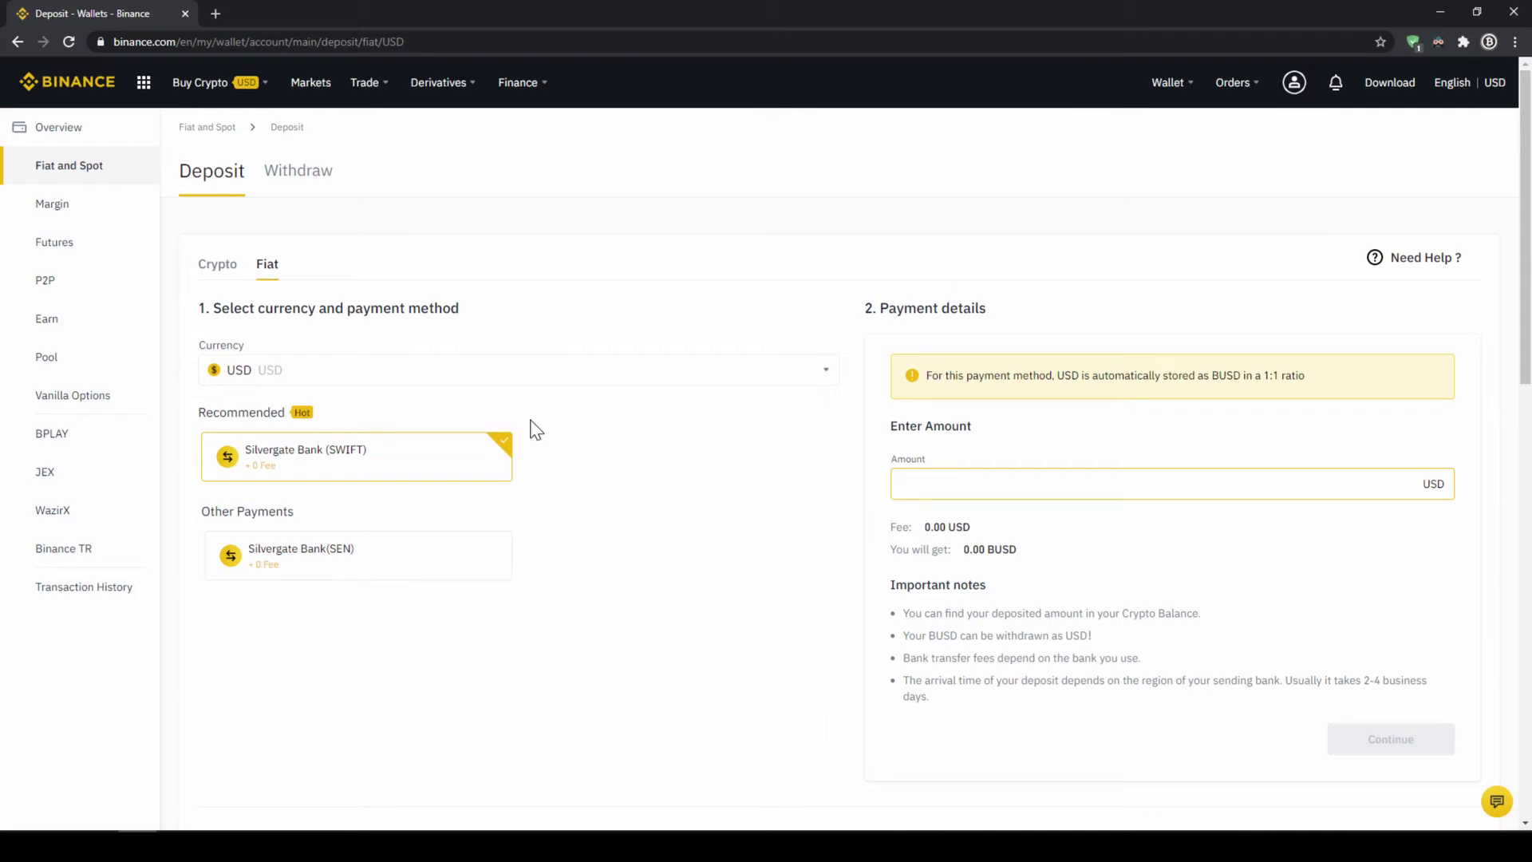
left_click(509, 366)
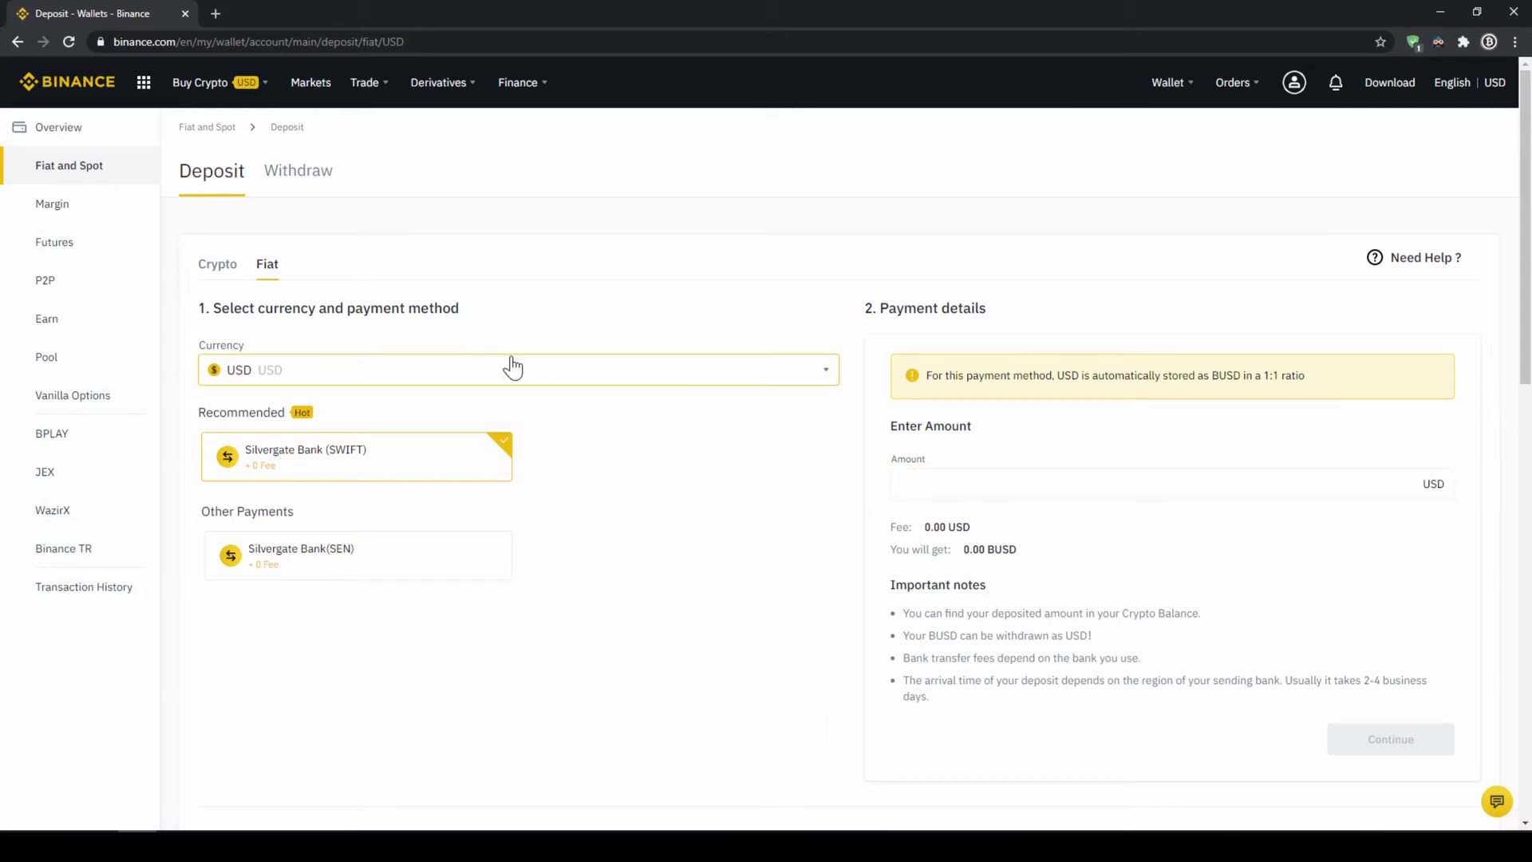
scroll(371, 531, "up", 6)
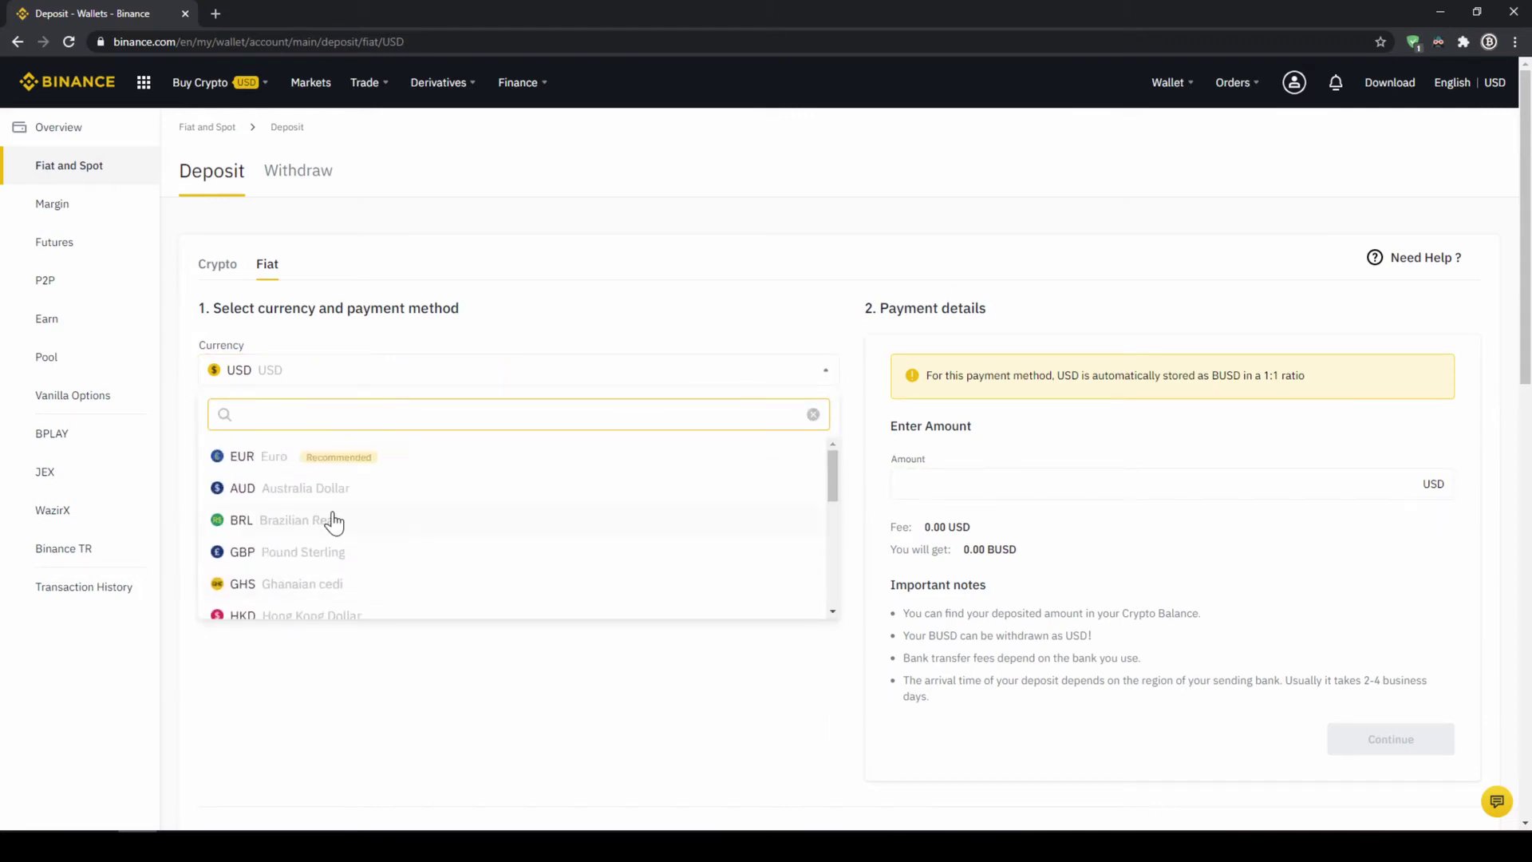
left_click(273, 459)
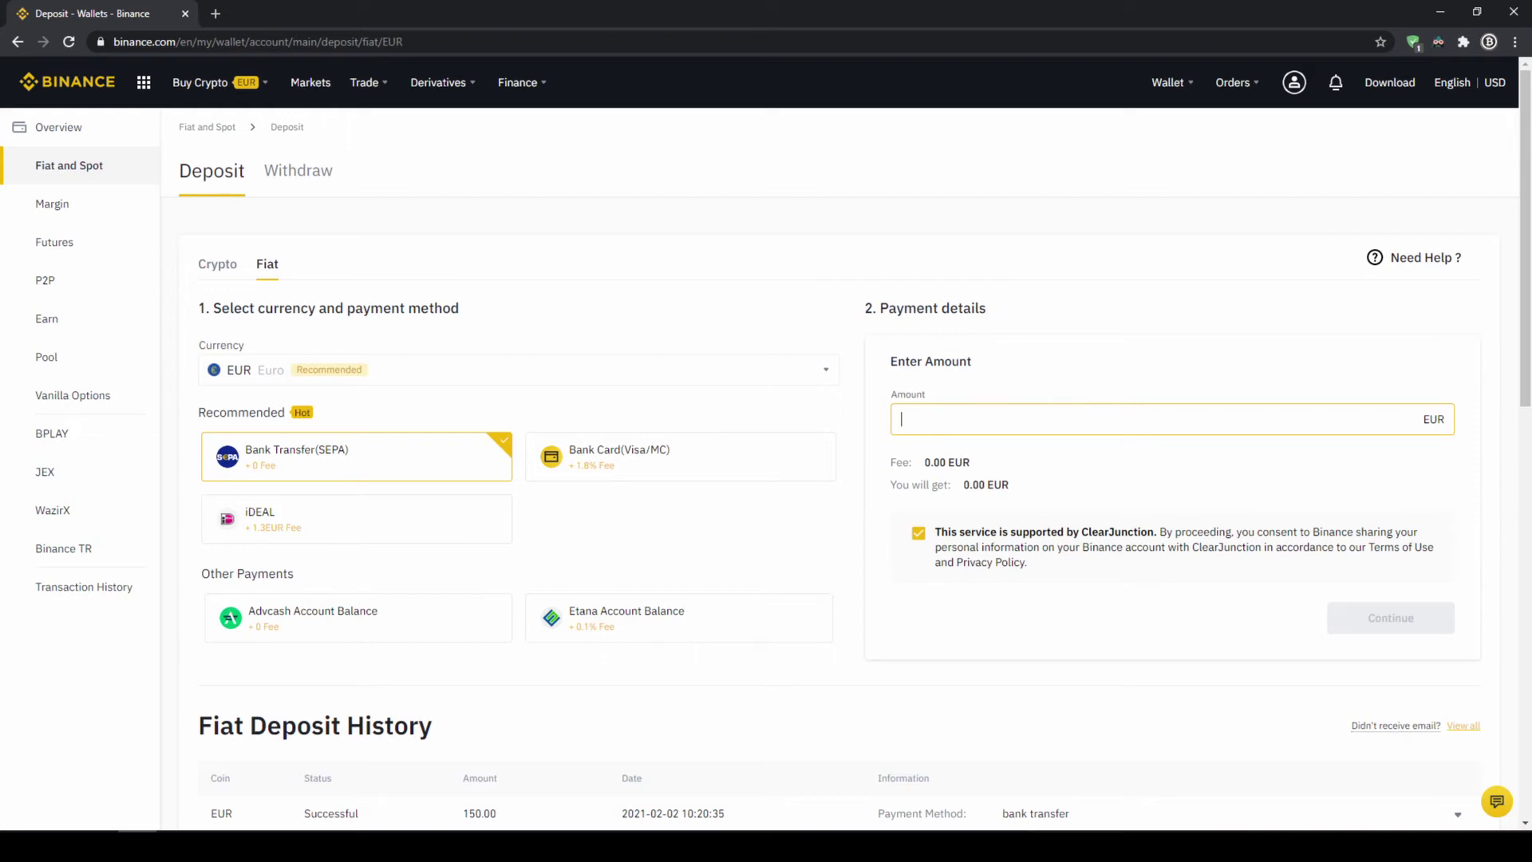
type("1")
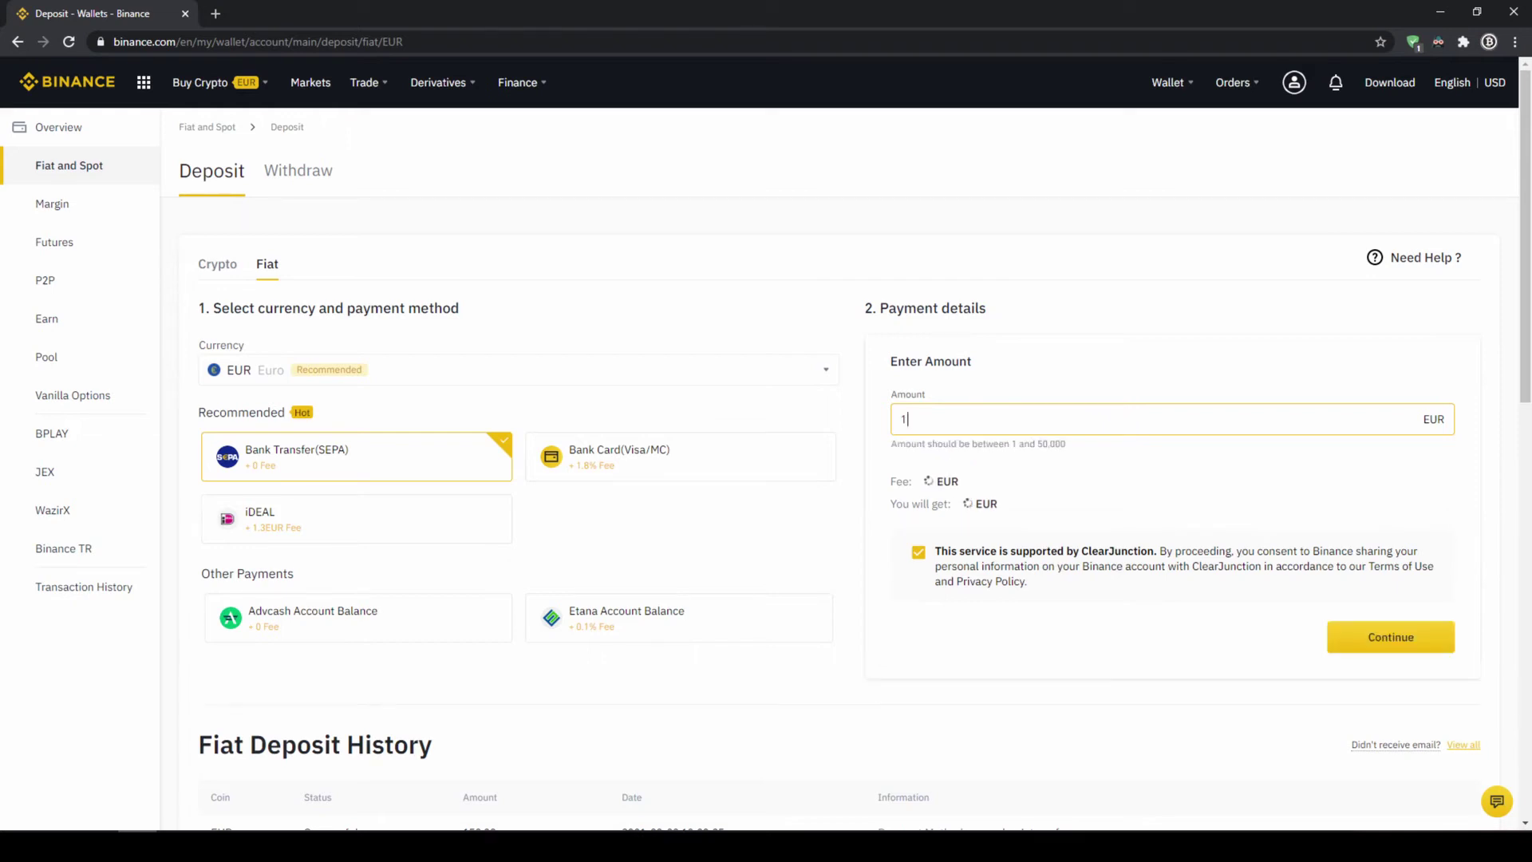
type("000")
- Show the SEPA bank details for the 1000 EUR transfer and check the mandatory reference code
left_click(1381, 632)
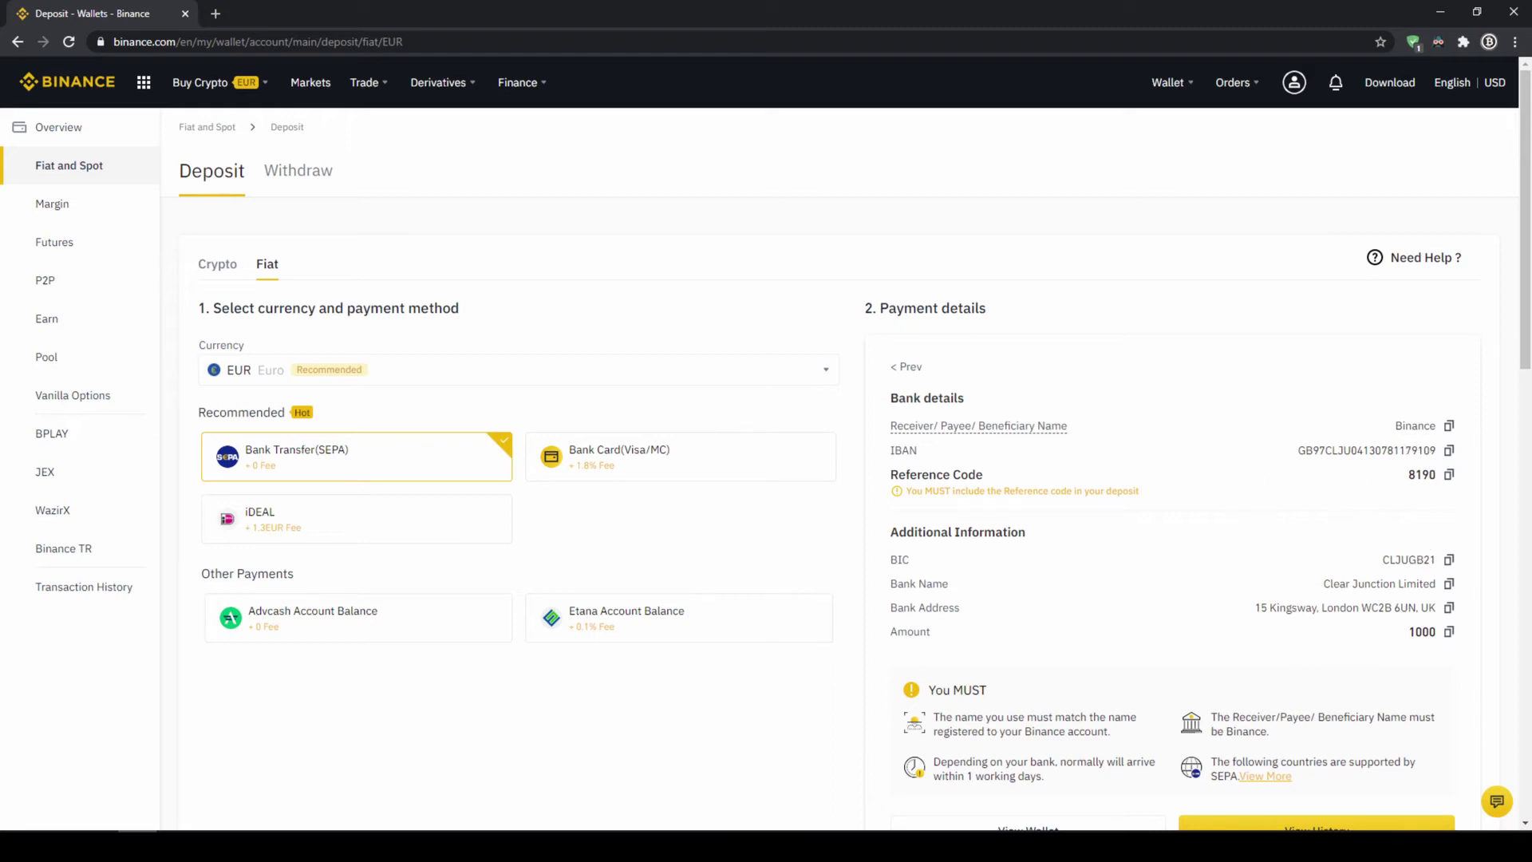
left_click_drag(936, 474, 1328, 498)
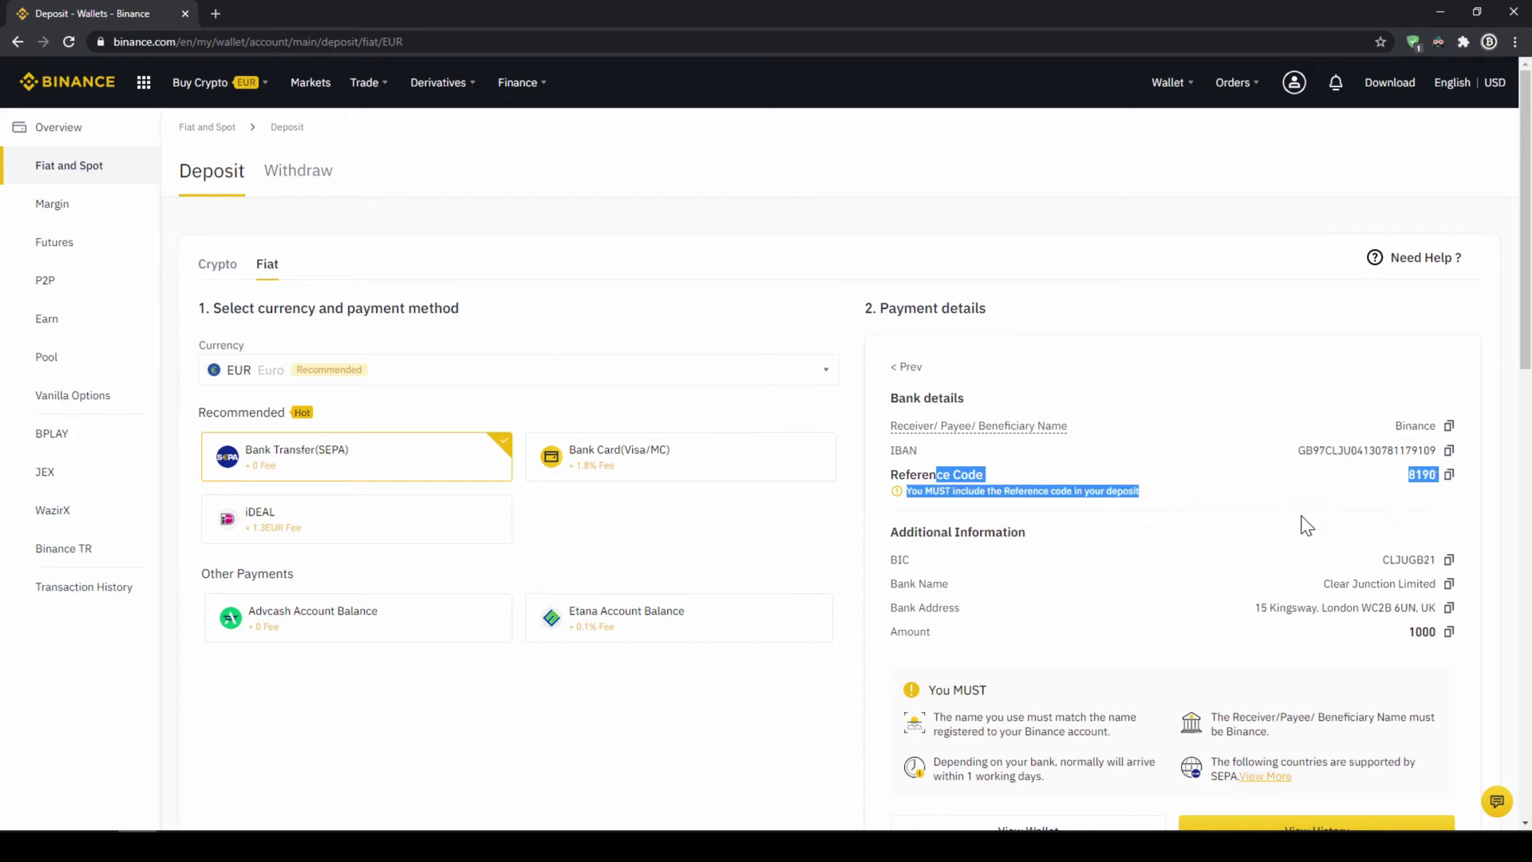
left_click(1284, 547)
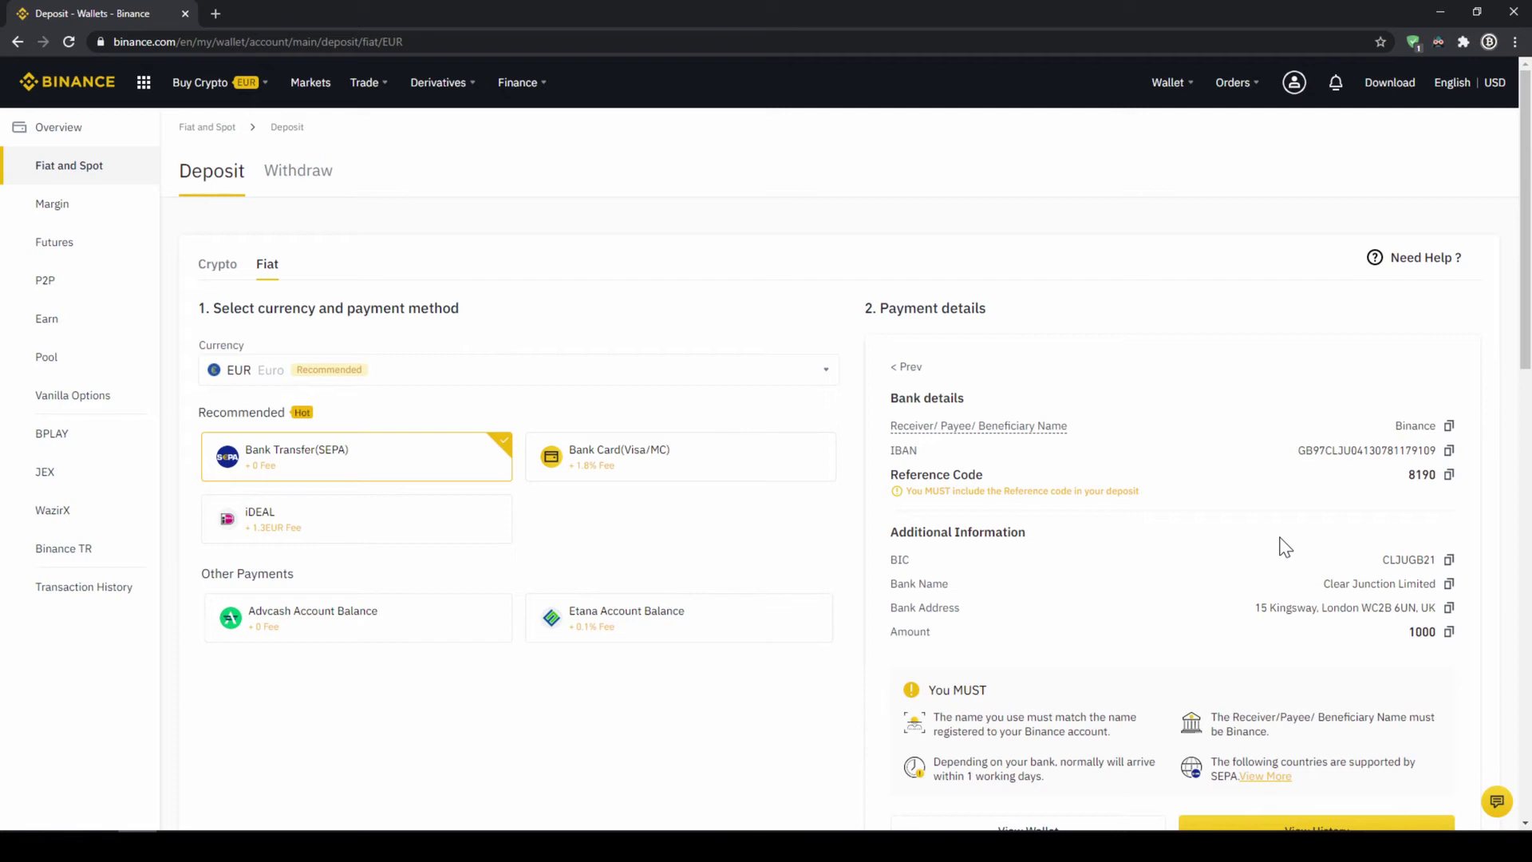
- Reopen the Fiat and Spot wallet and check the Euro balance of 202.66188554
mouse_move(1163, 83)
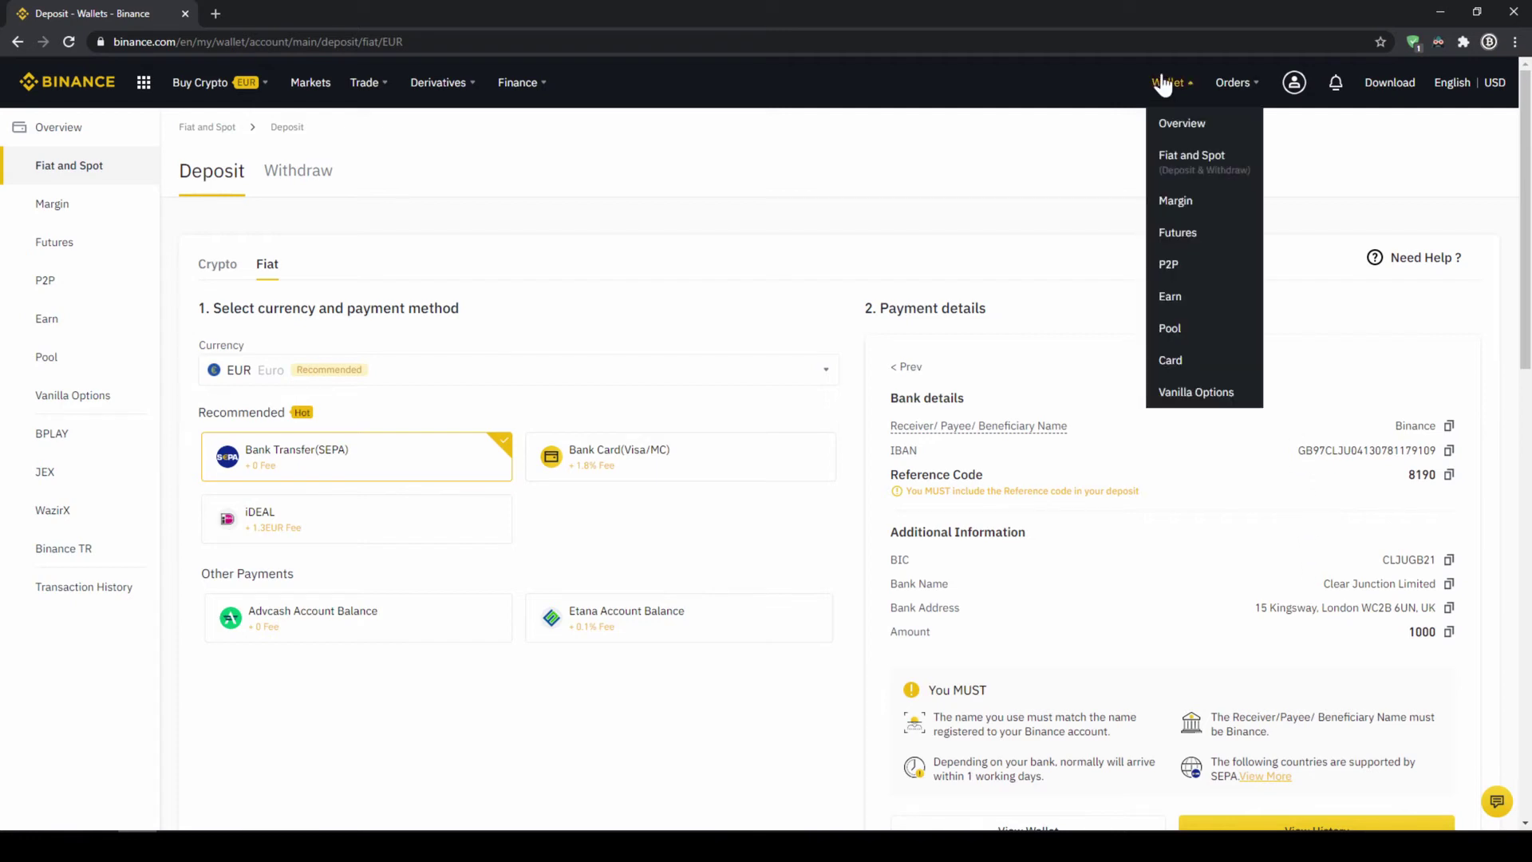
left_click(1190, 164)
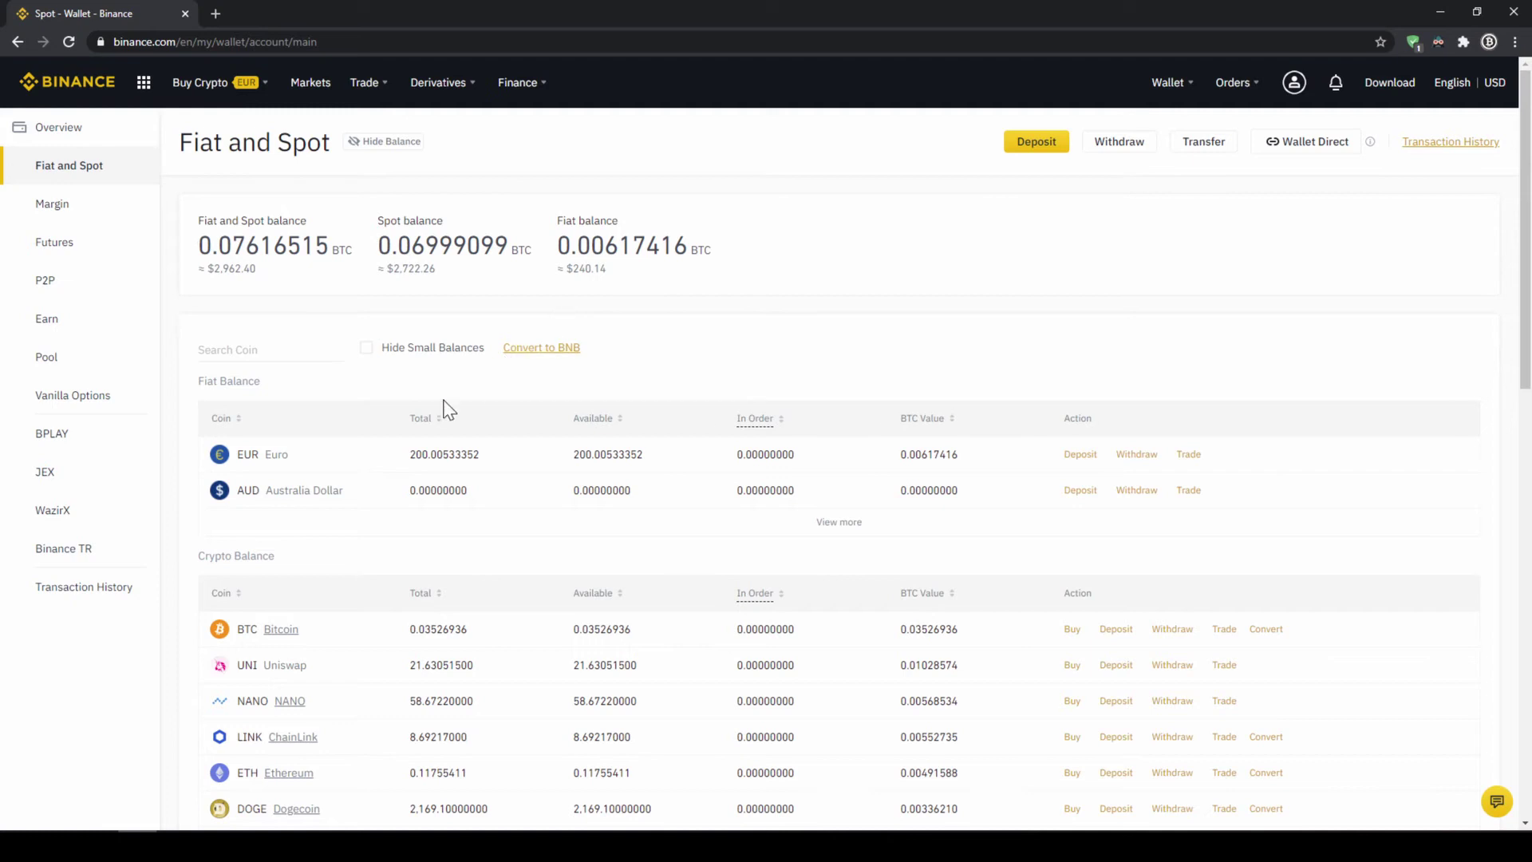
left_click_drag(234, 455, 507, 477)
left_click(508, 477)
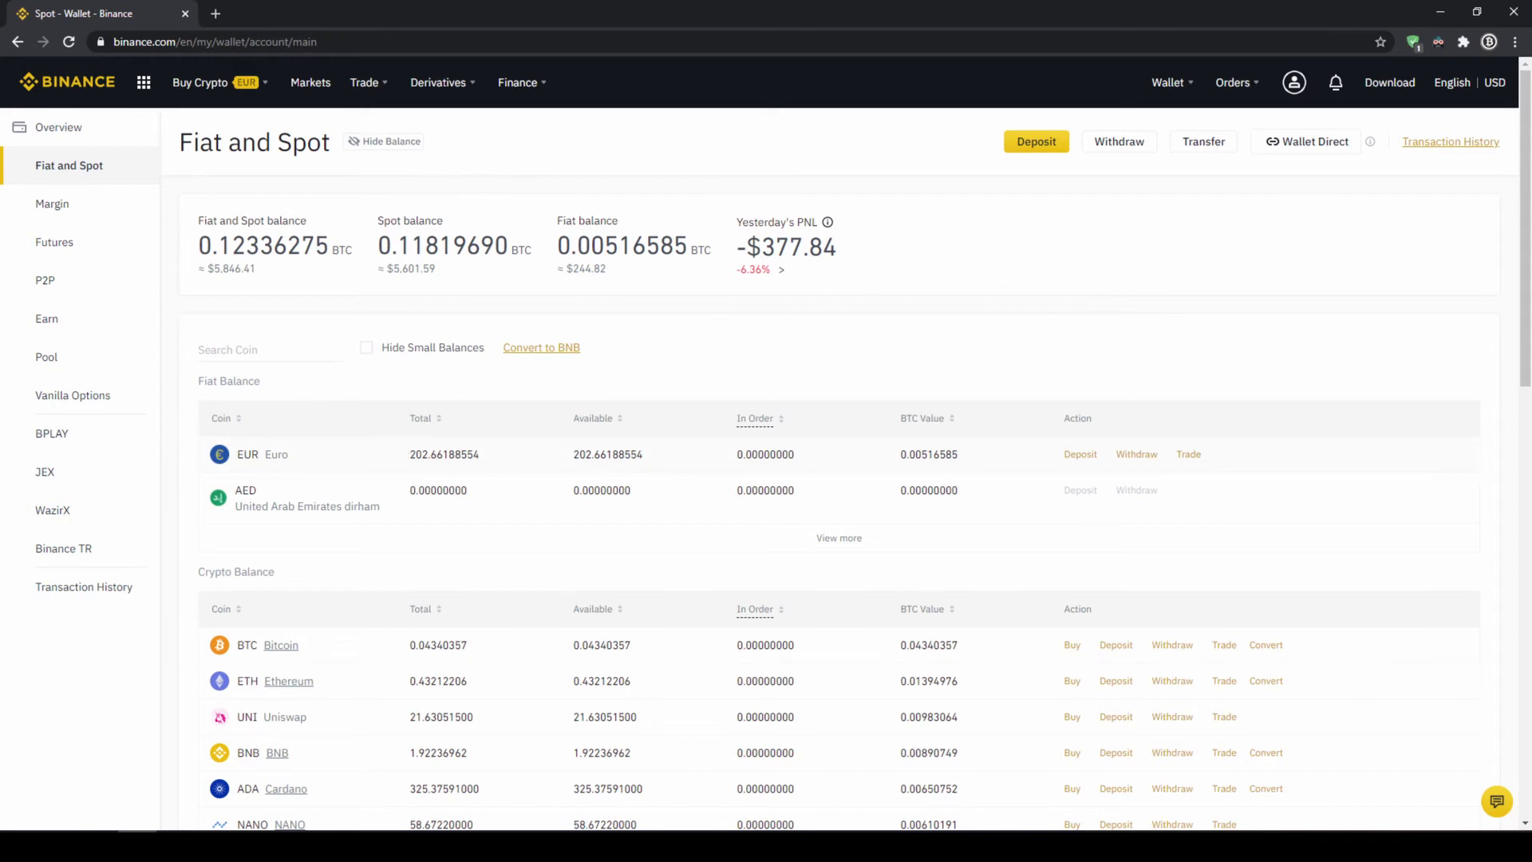
- Start buying crypto with the cash balance, keeping EUR as the payment currency
mouse_move(209, 93)
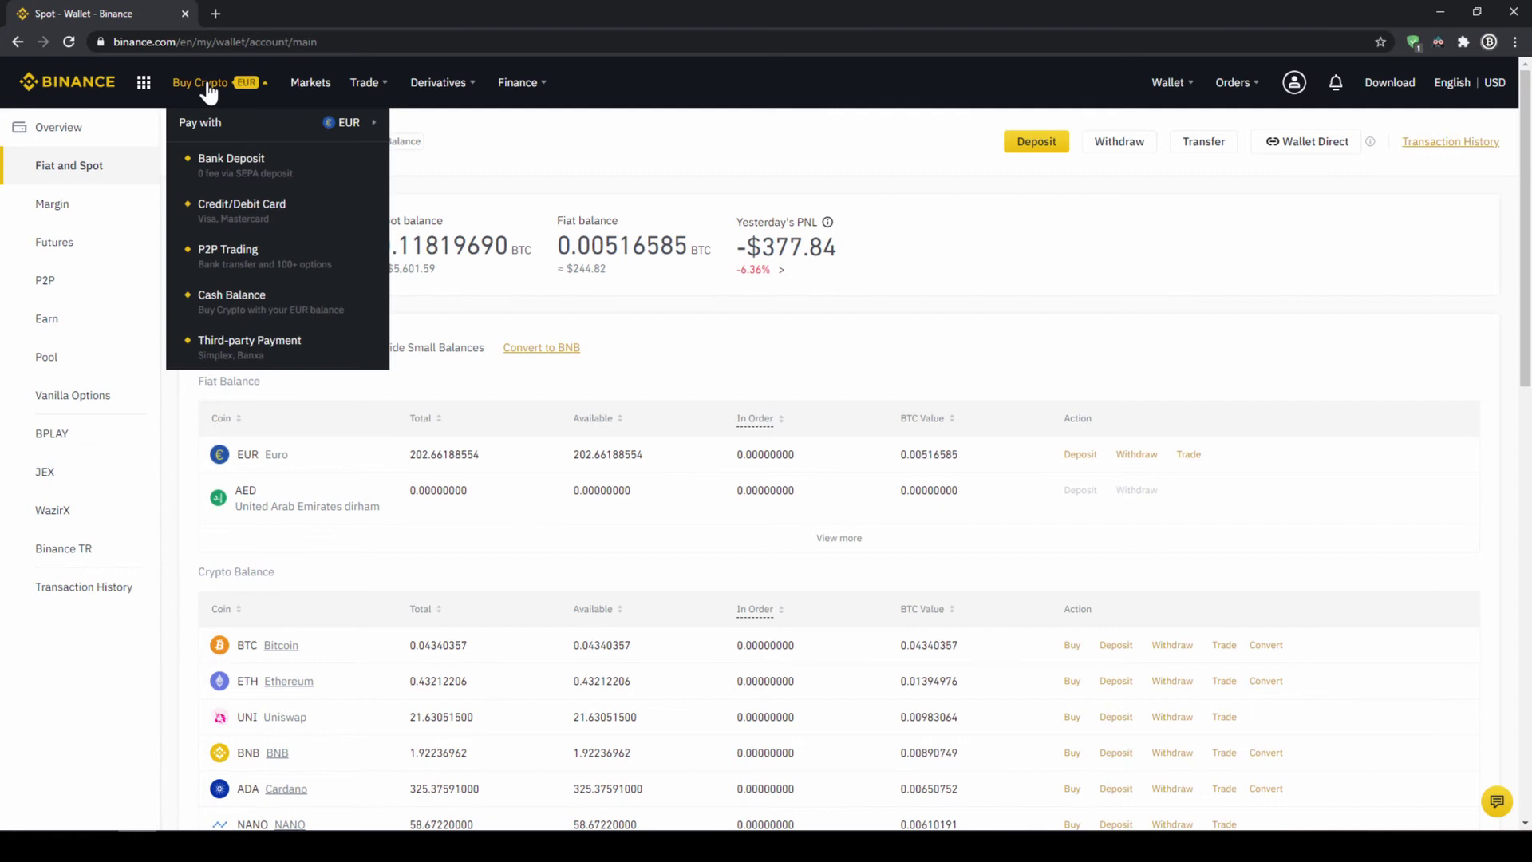
left_click(268, 301)
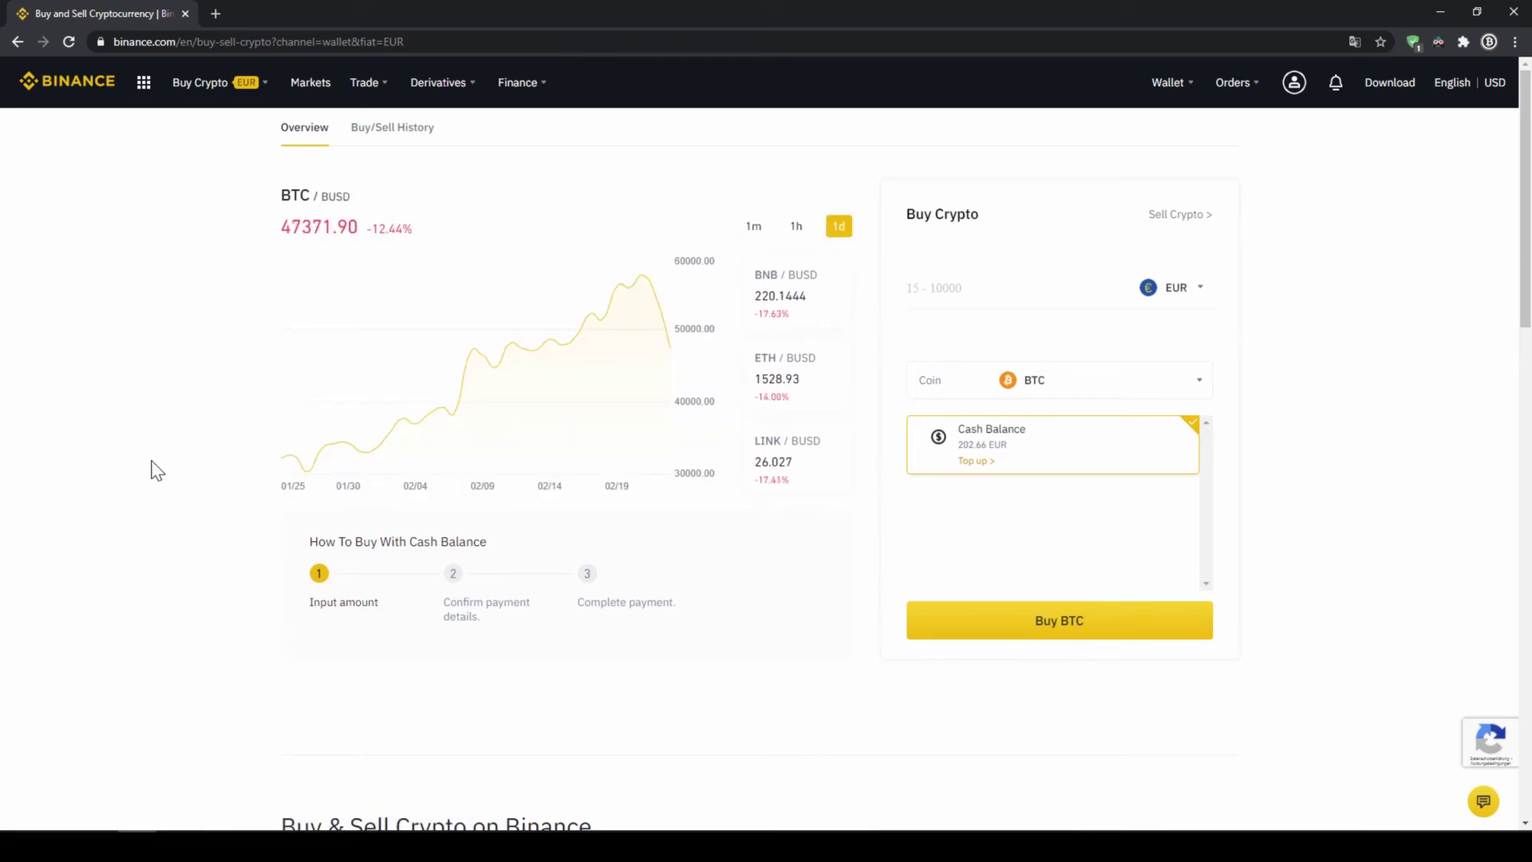
left_click(1200, 300)
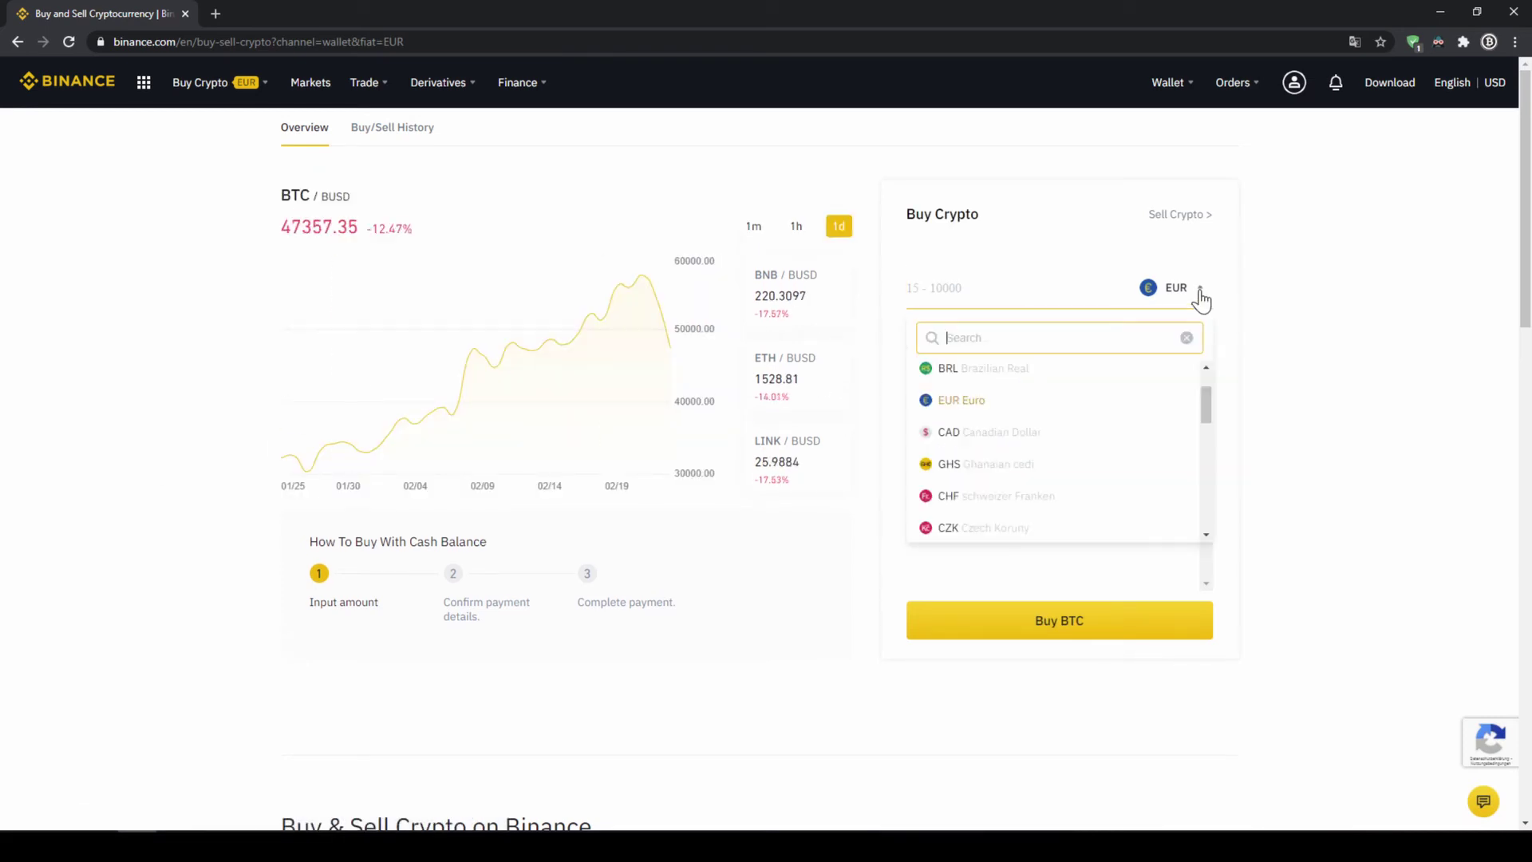
left_click_drag(1204, 397, 1207, 363)
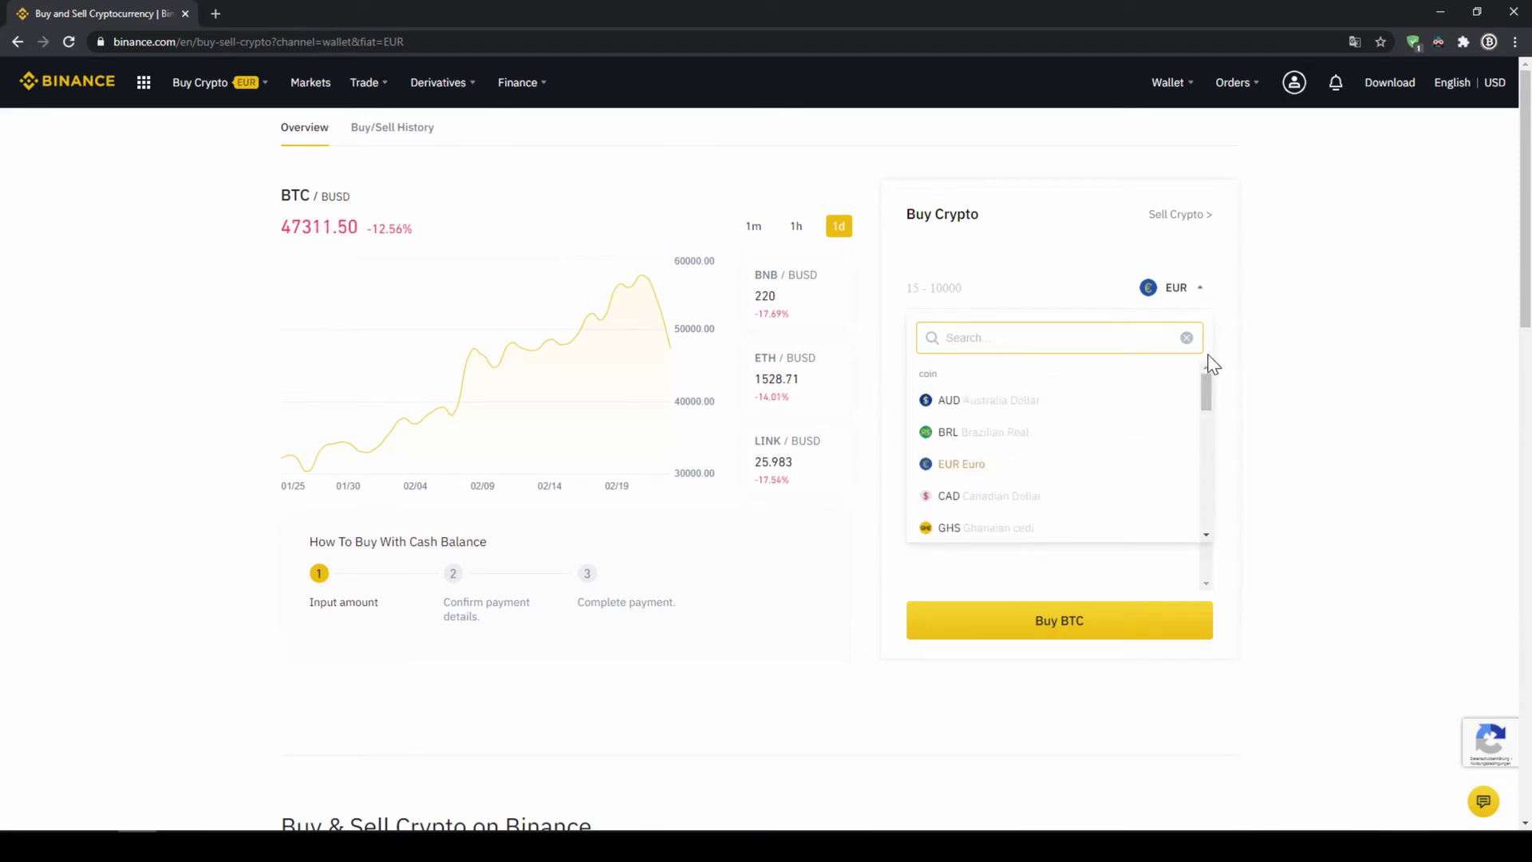
left_click(1191, 295)
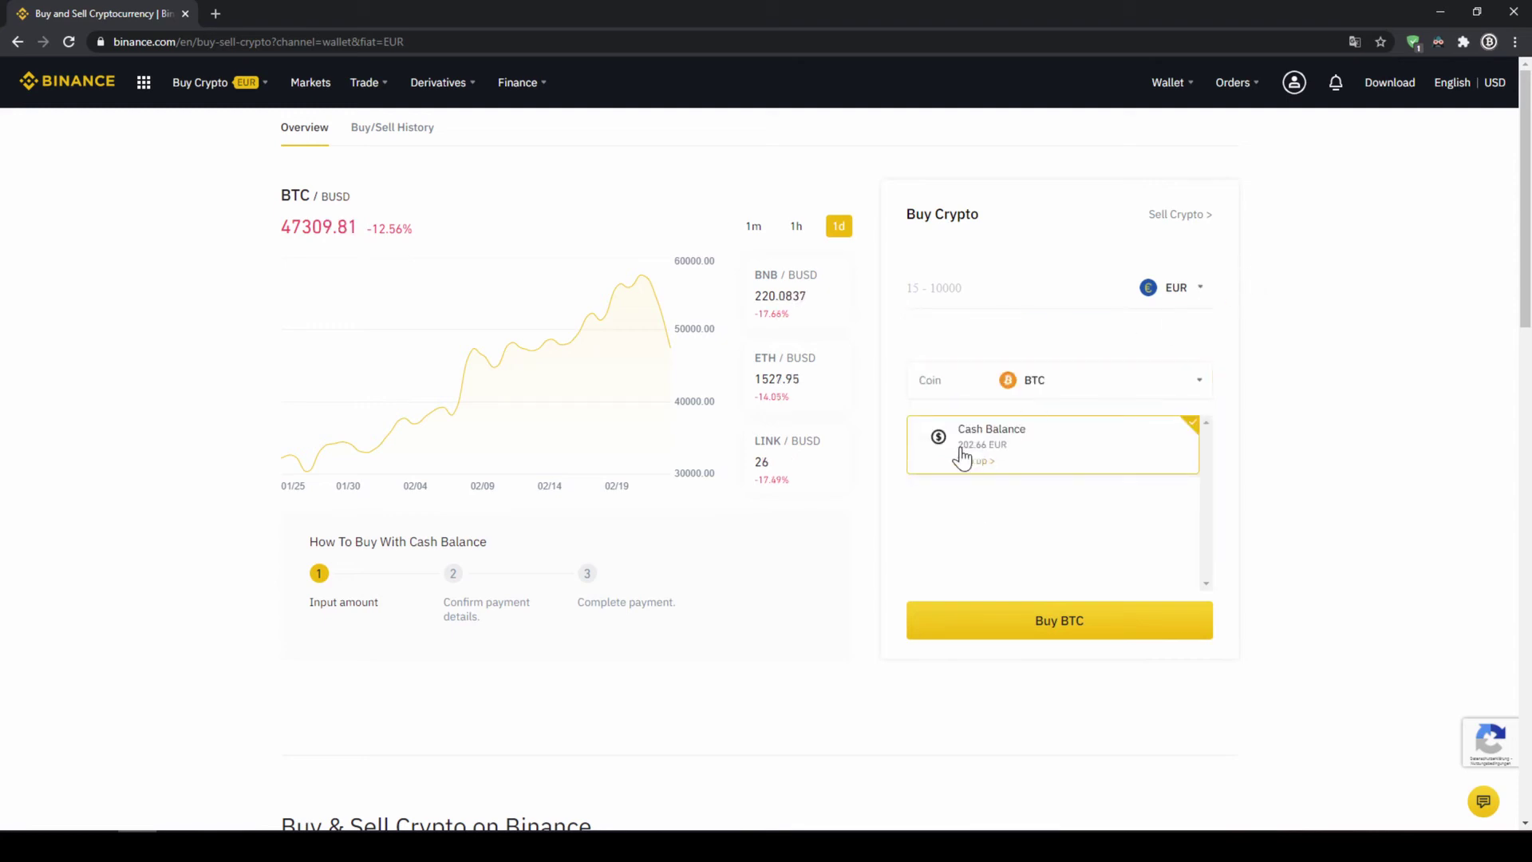
- Choose USDT as the coin and enter 200 EUR, quoting about 241.72 USDT
left_click(1027, 380)
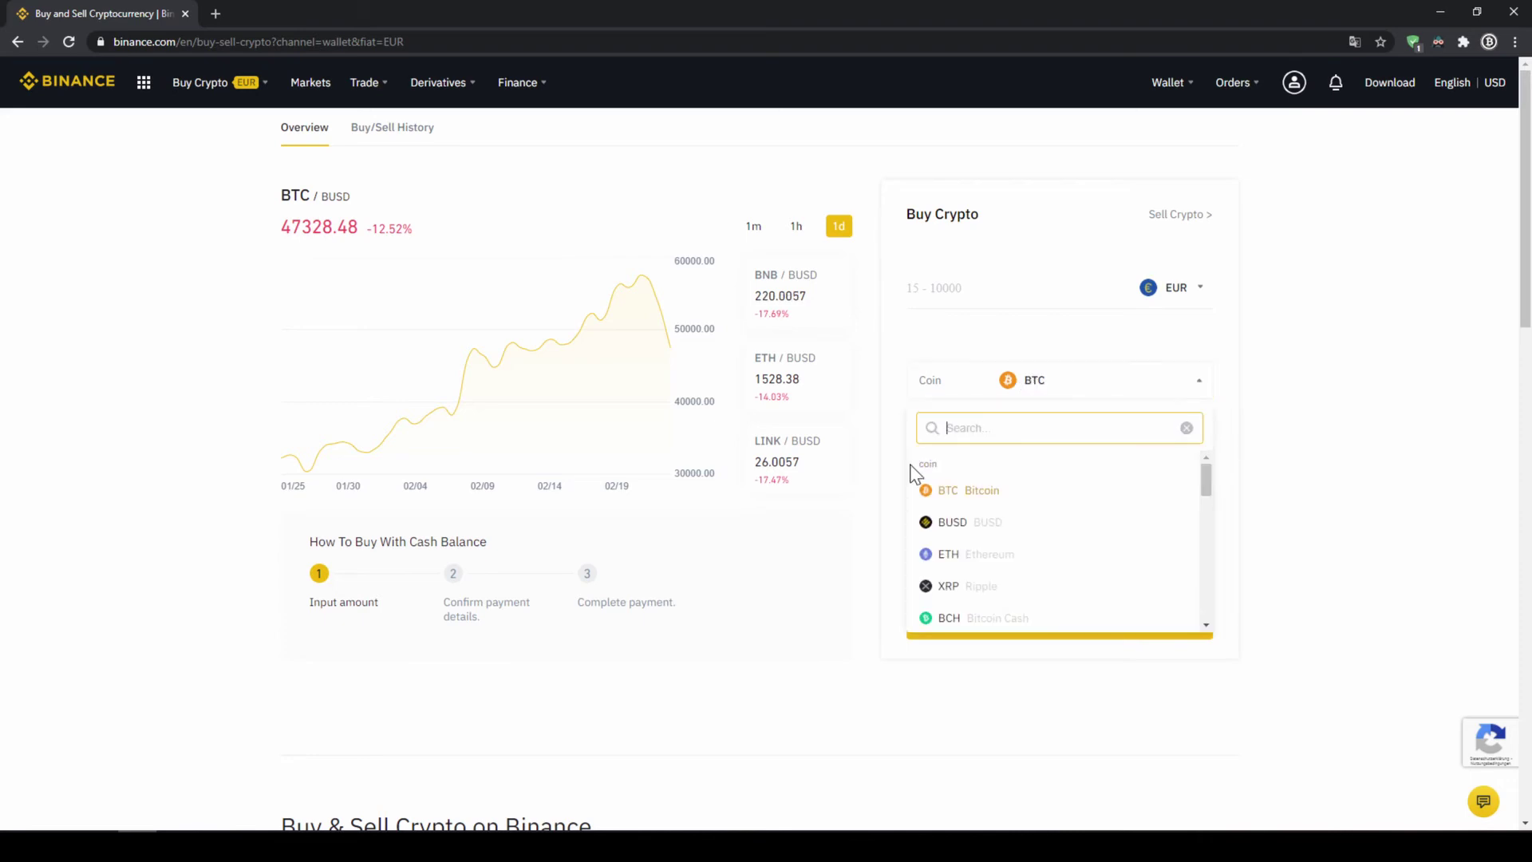
type("usdt")
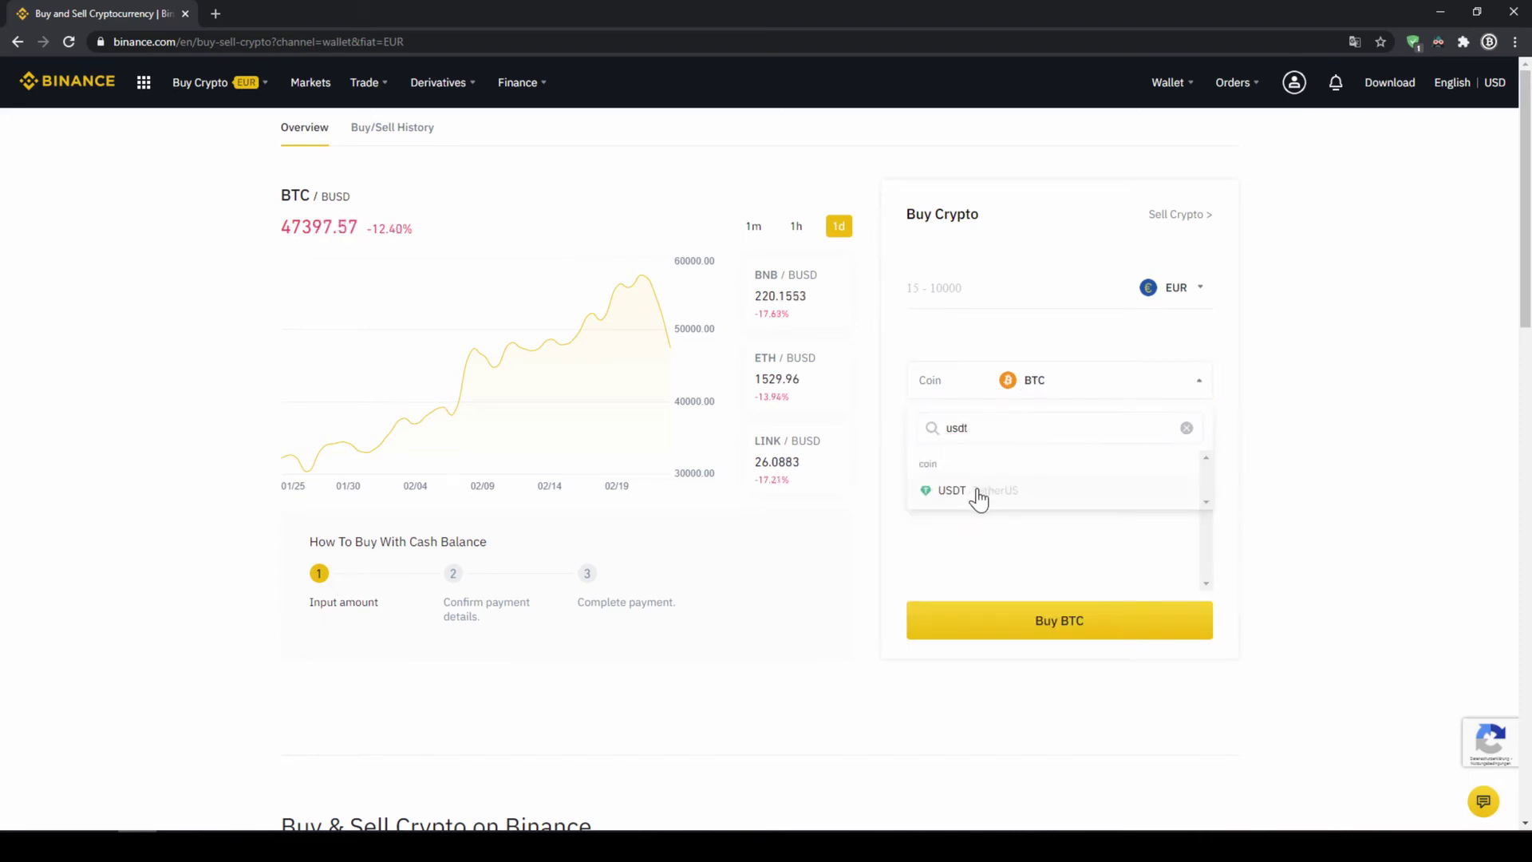
left_click(978, 491)
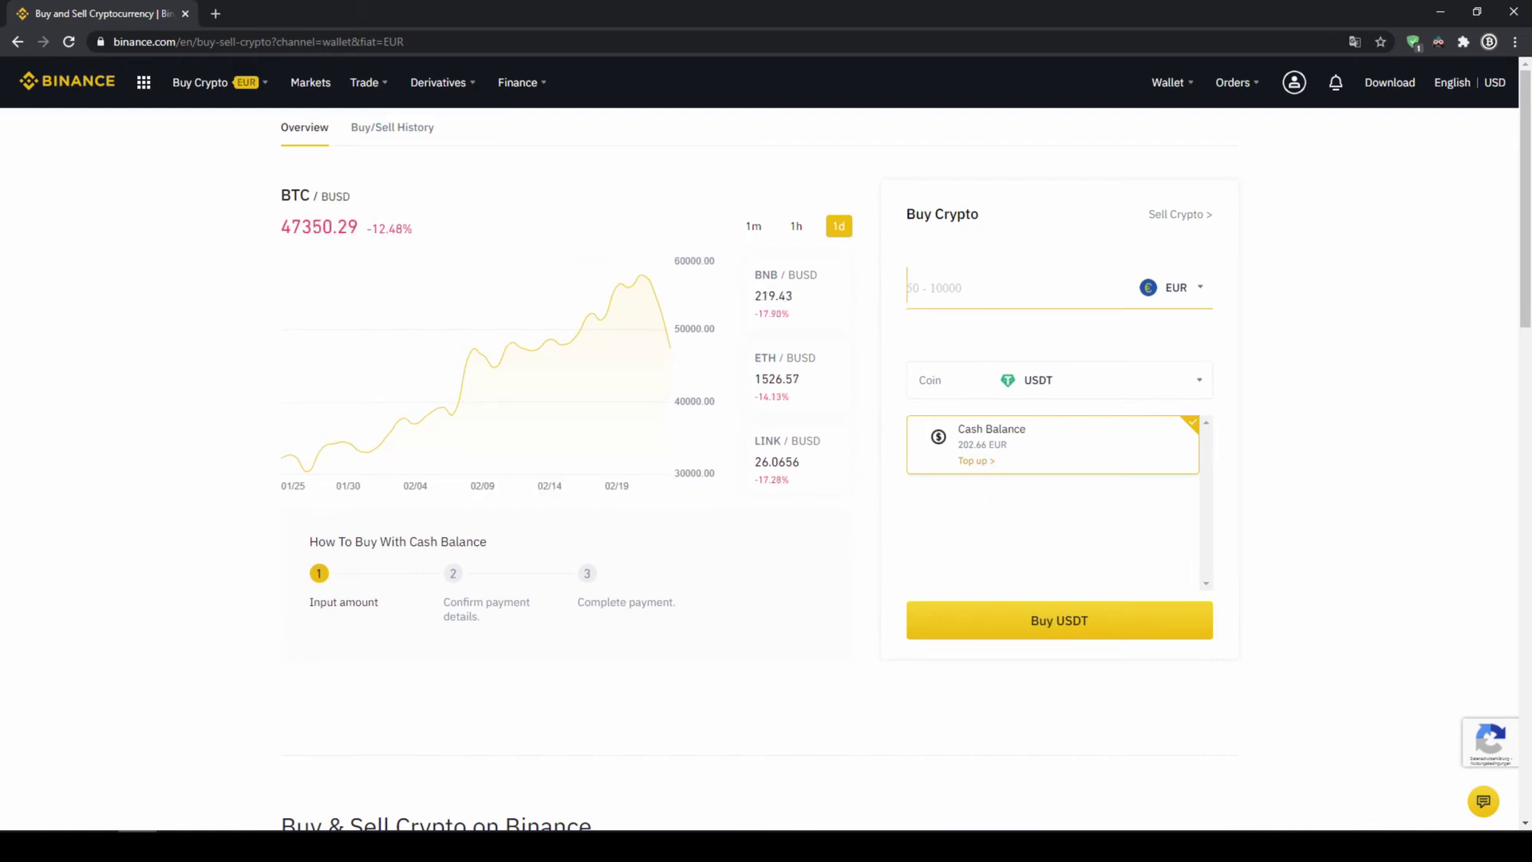
type("200")
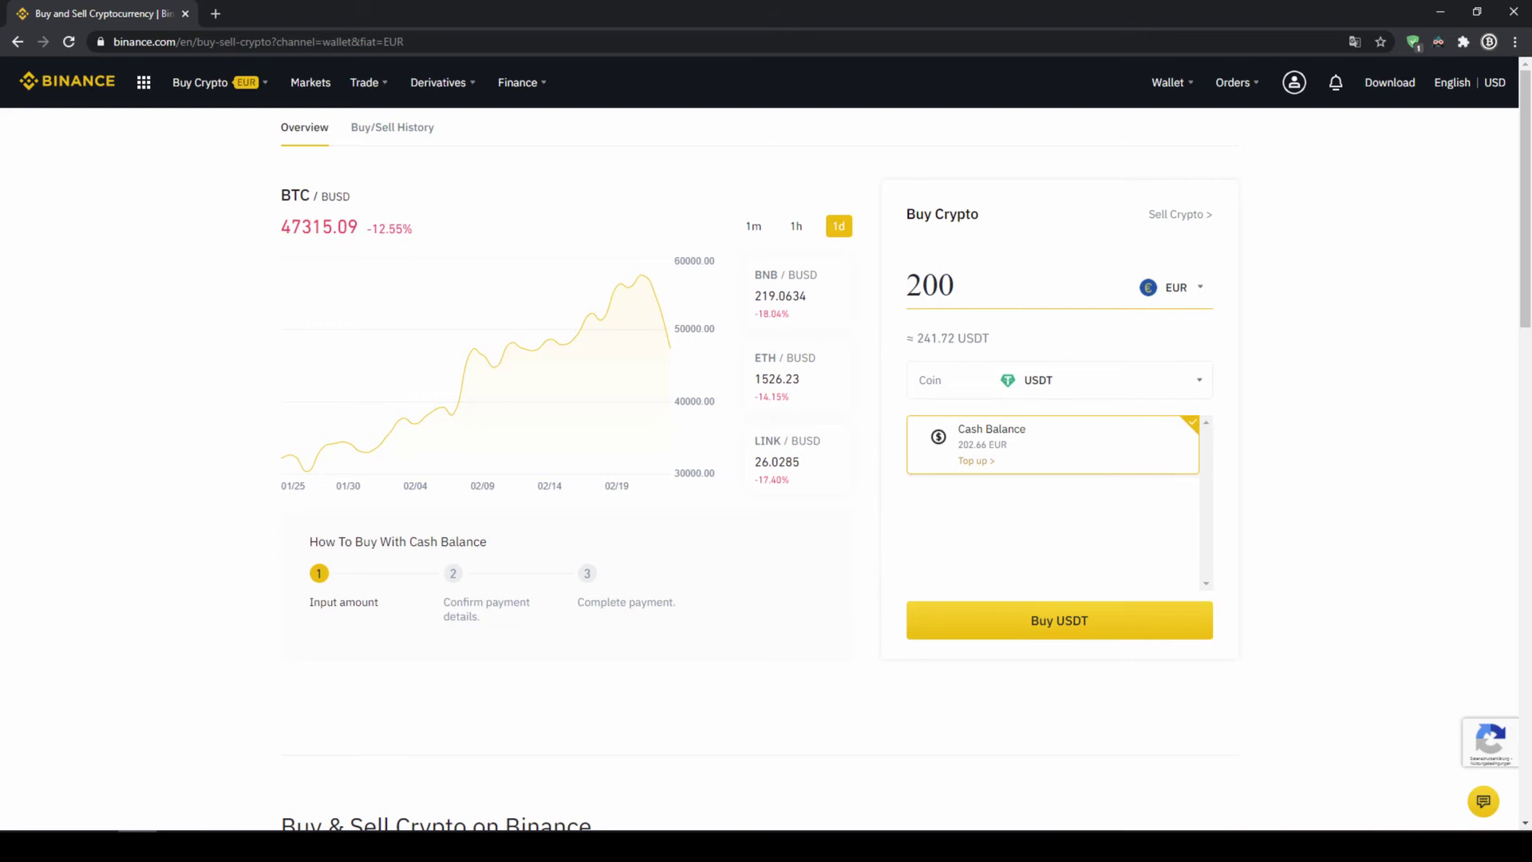
- Submit the USDT order and check the 241.447563 USDT amount and price rate
left_click(1065, 626)
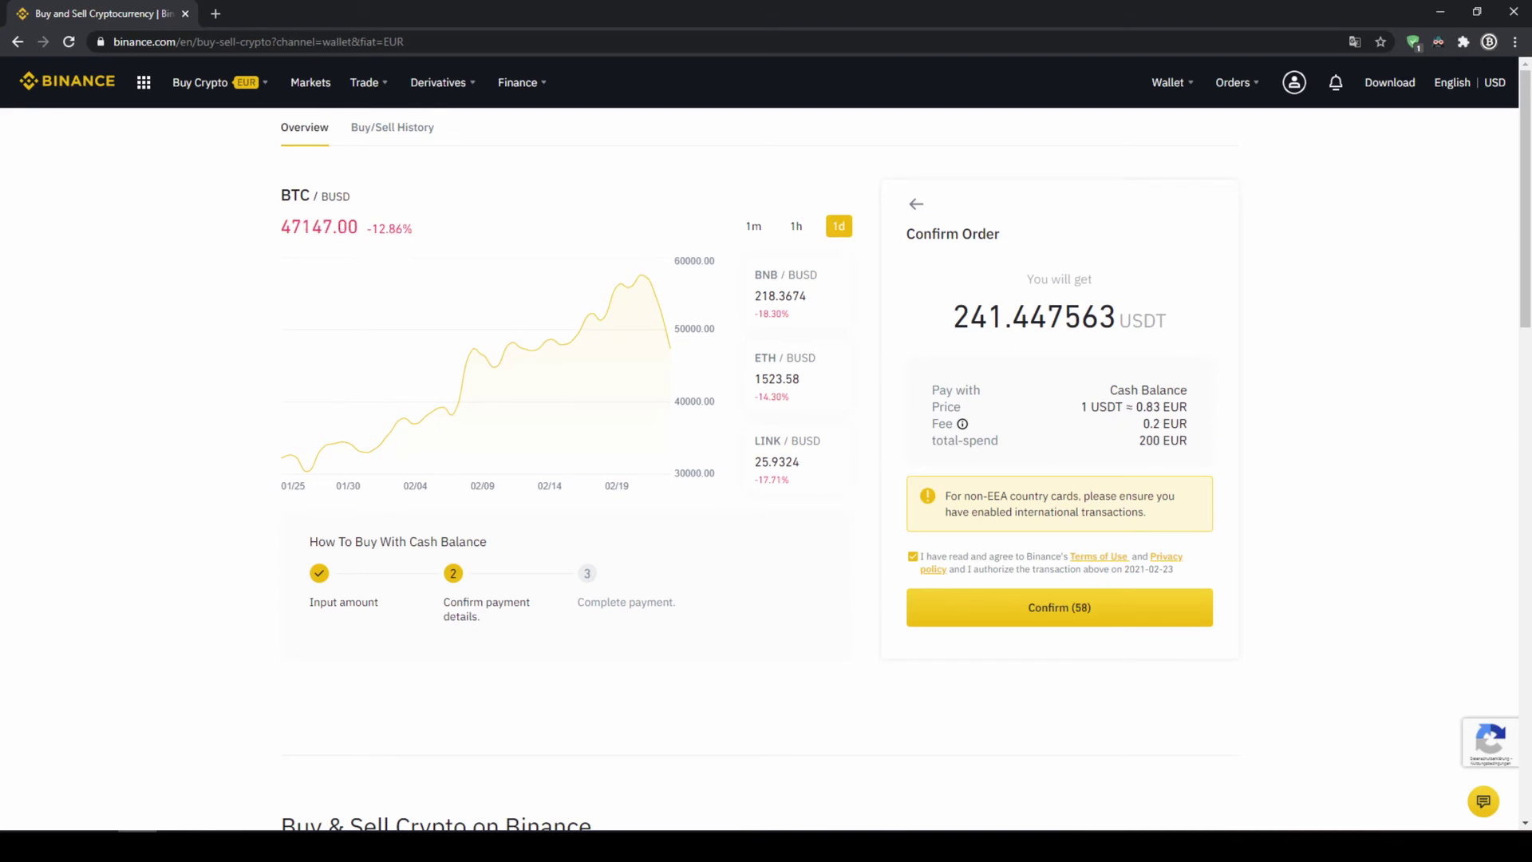
left_click_drag(954, 316, 1004, 317)
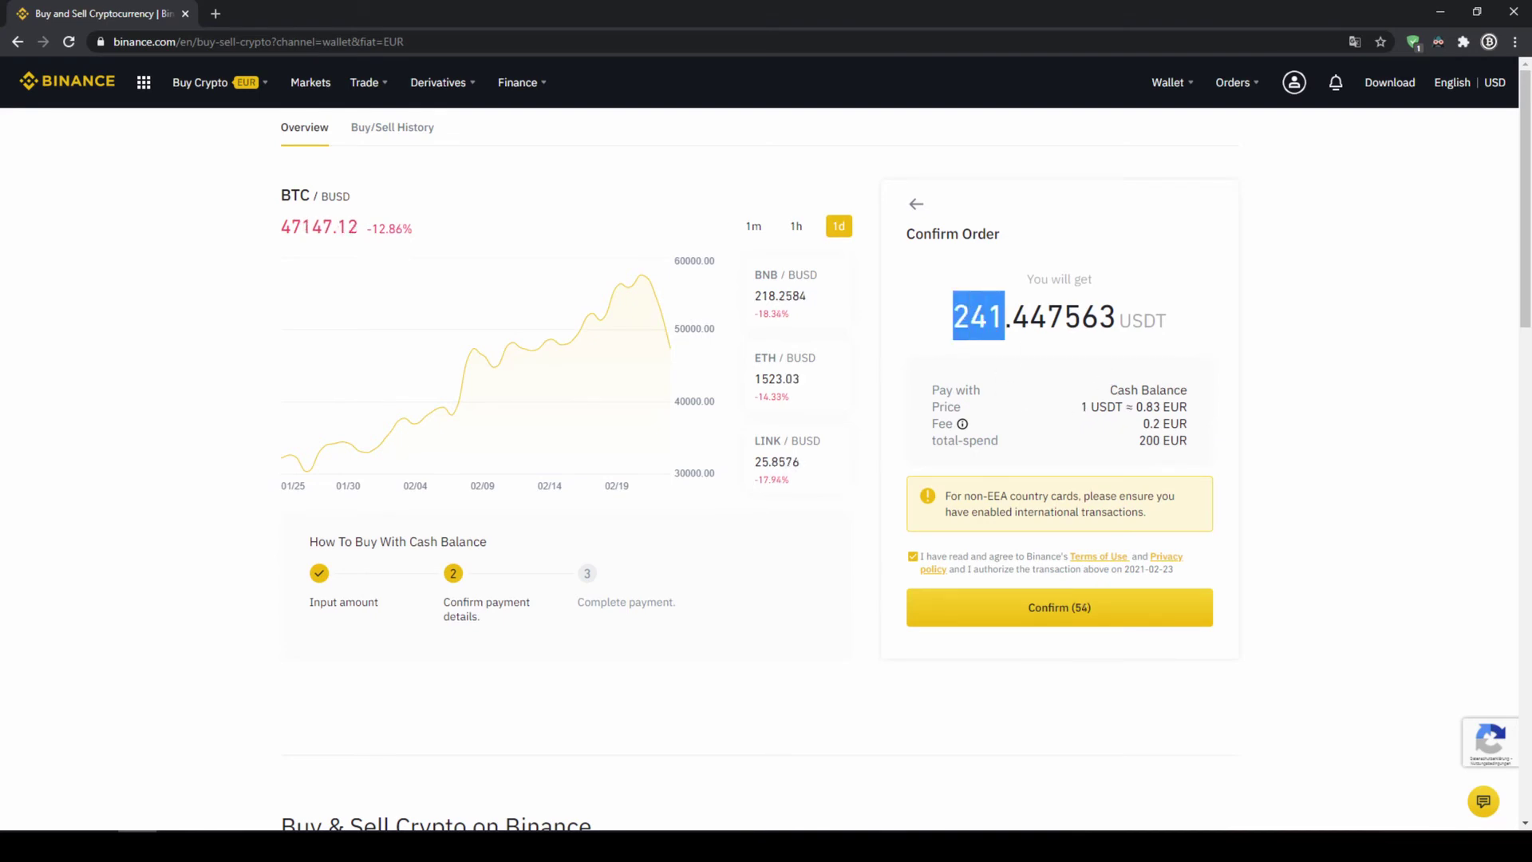
left_click_drag(955, 317, 1003, 317)
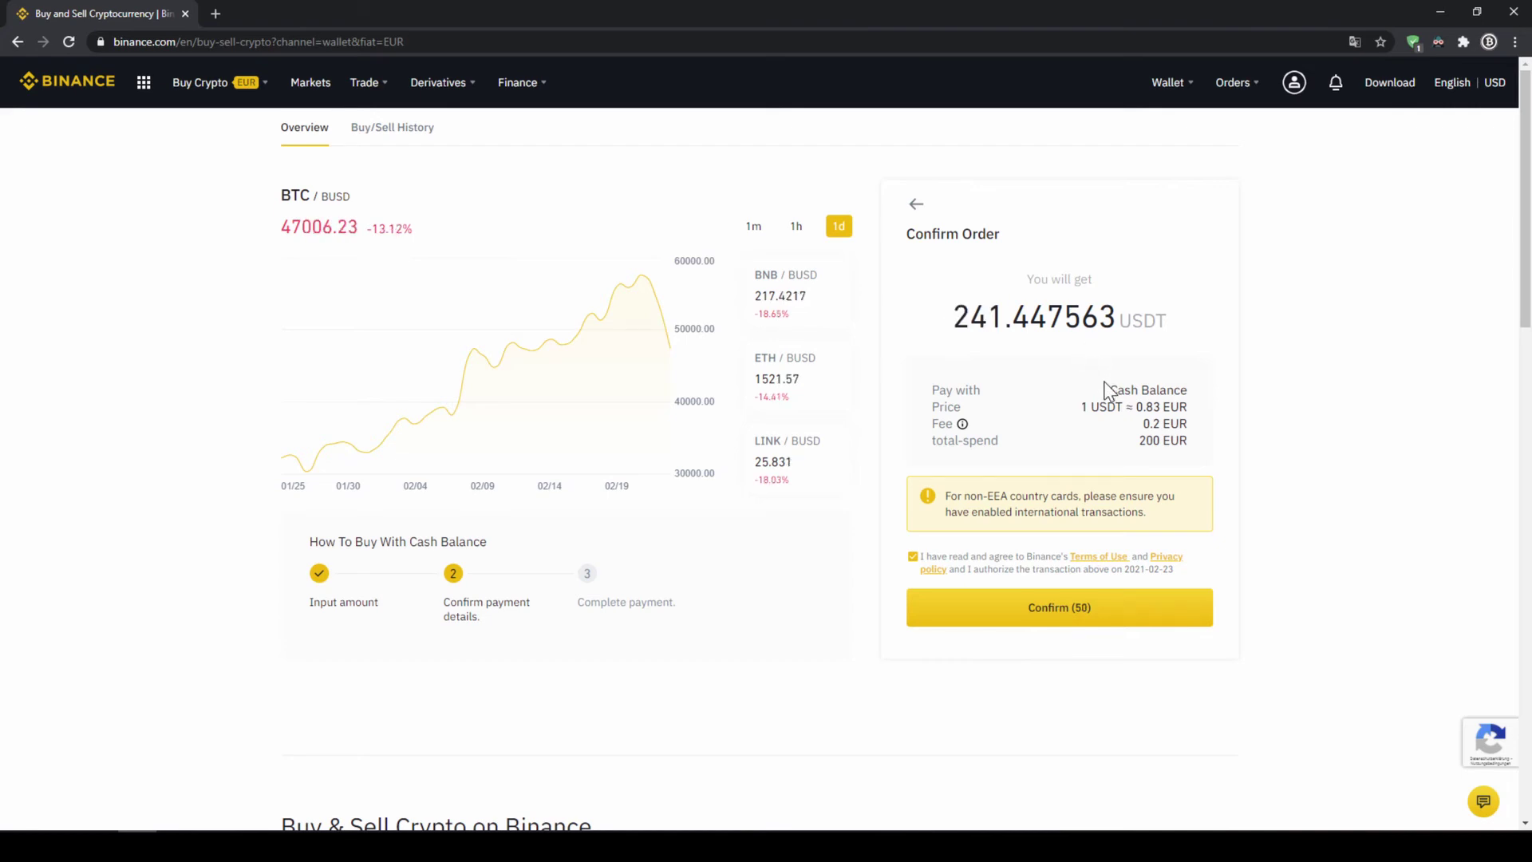
left_click_drag(1115, 407, 932, 440)
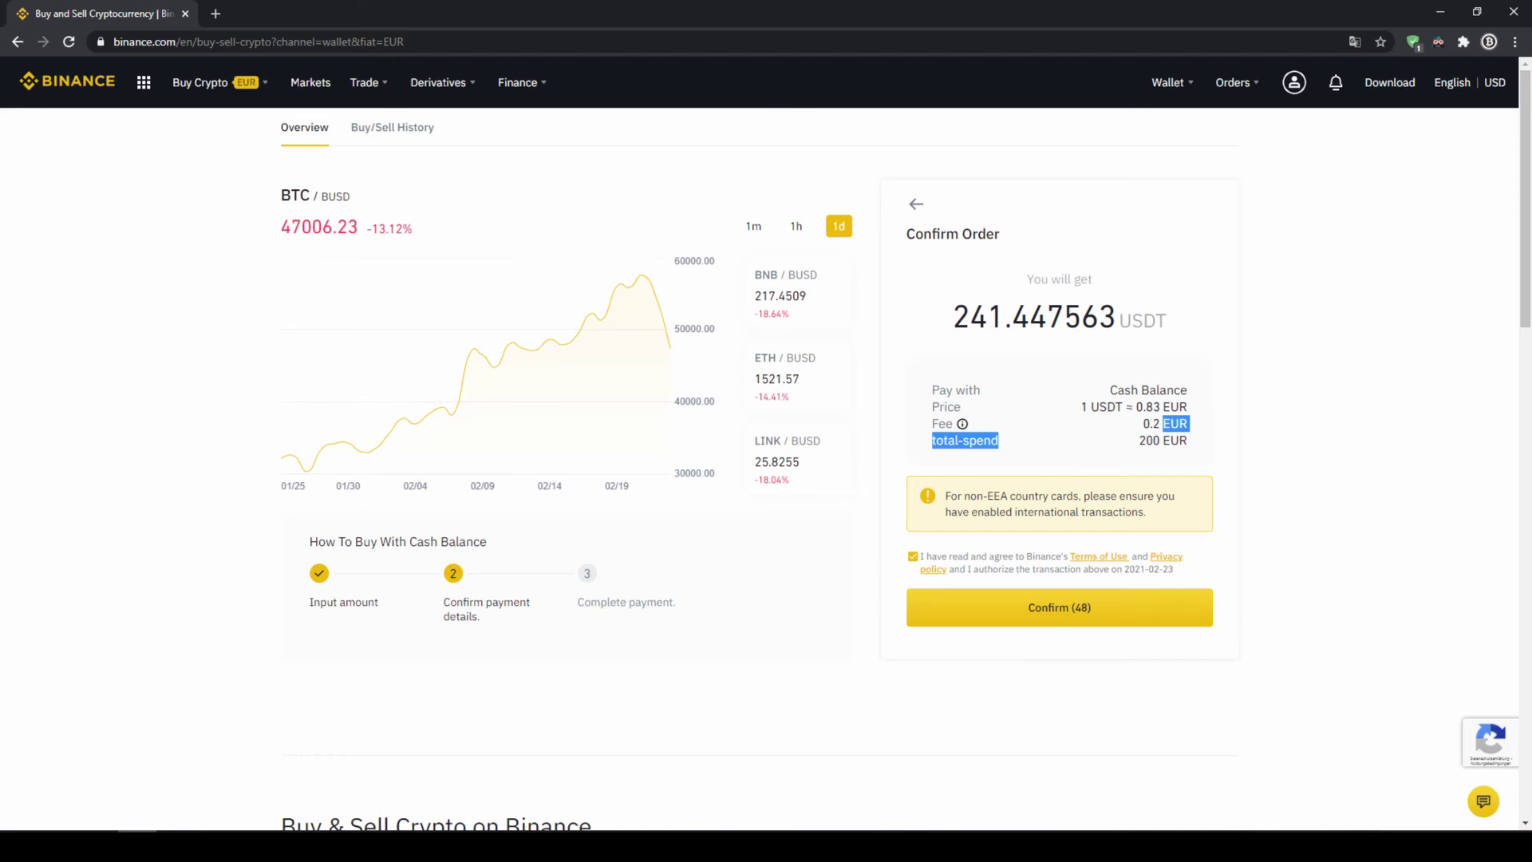
left_click(932, 440)
- Verify the 200 EUR total, confirm the purchase, and view the spot wallet balances
left_click_drag(1146, 440, 1191, 443)
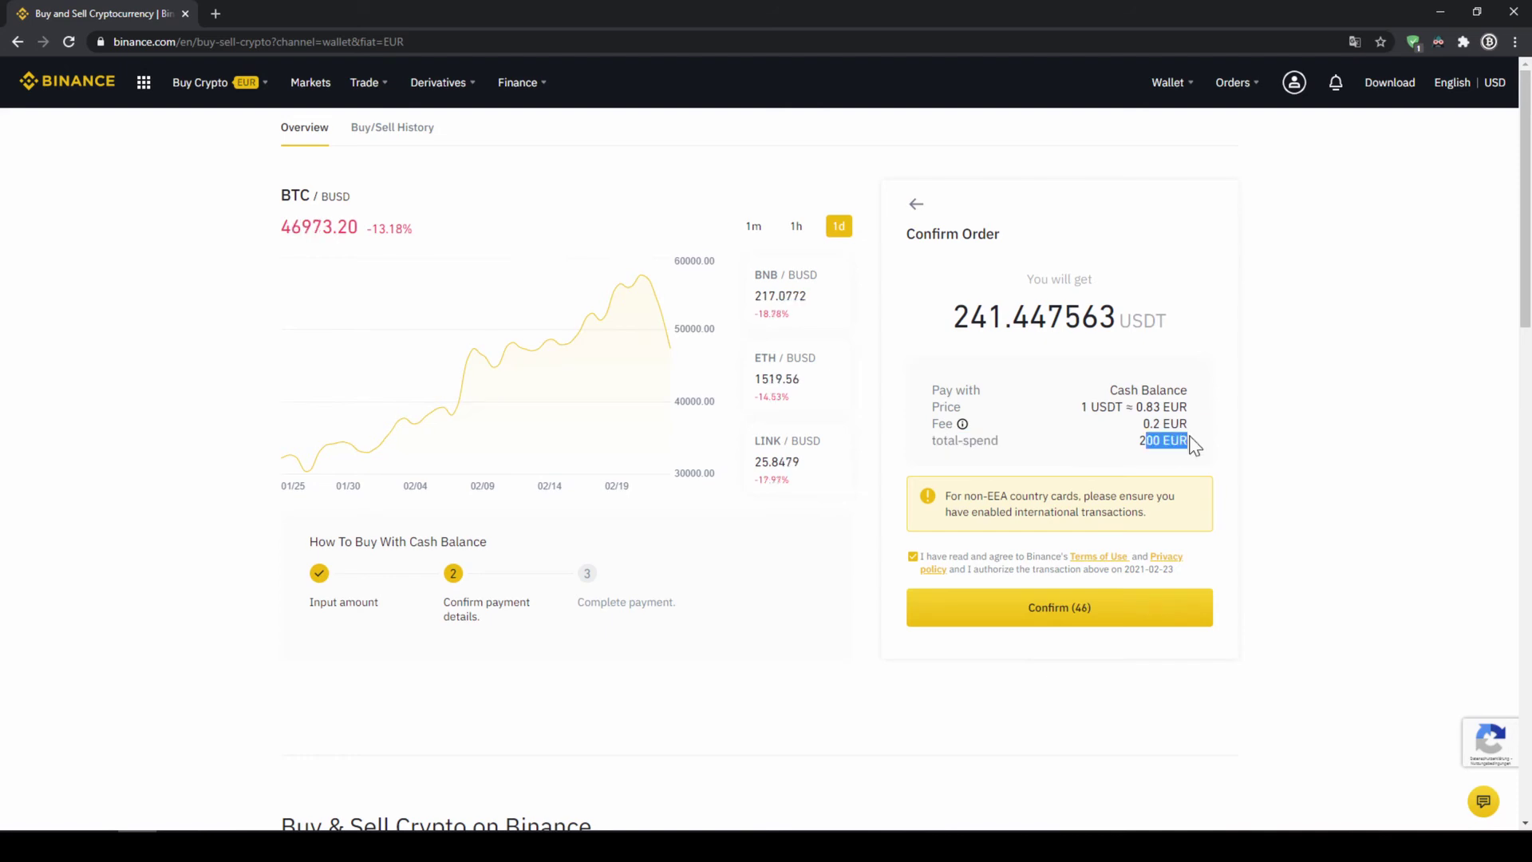
left_click(1190, 445)
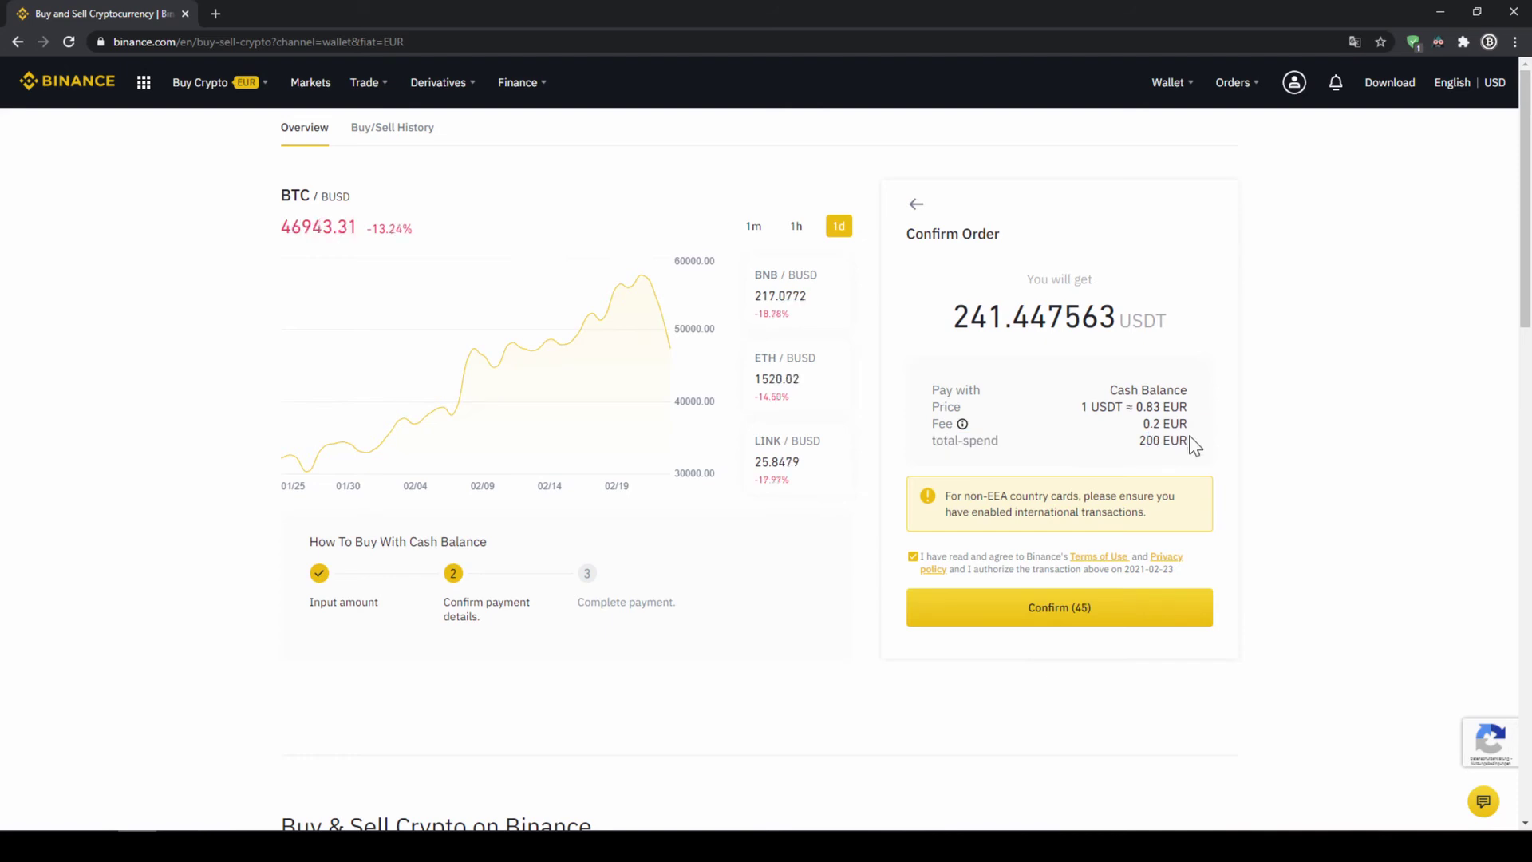
left_click(1094, 621)
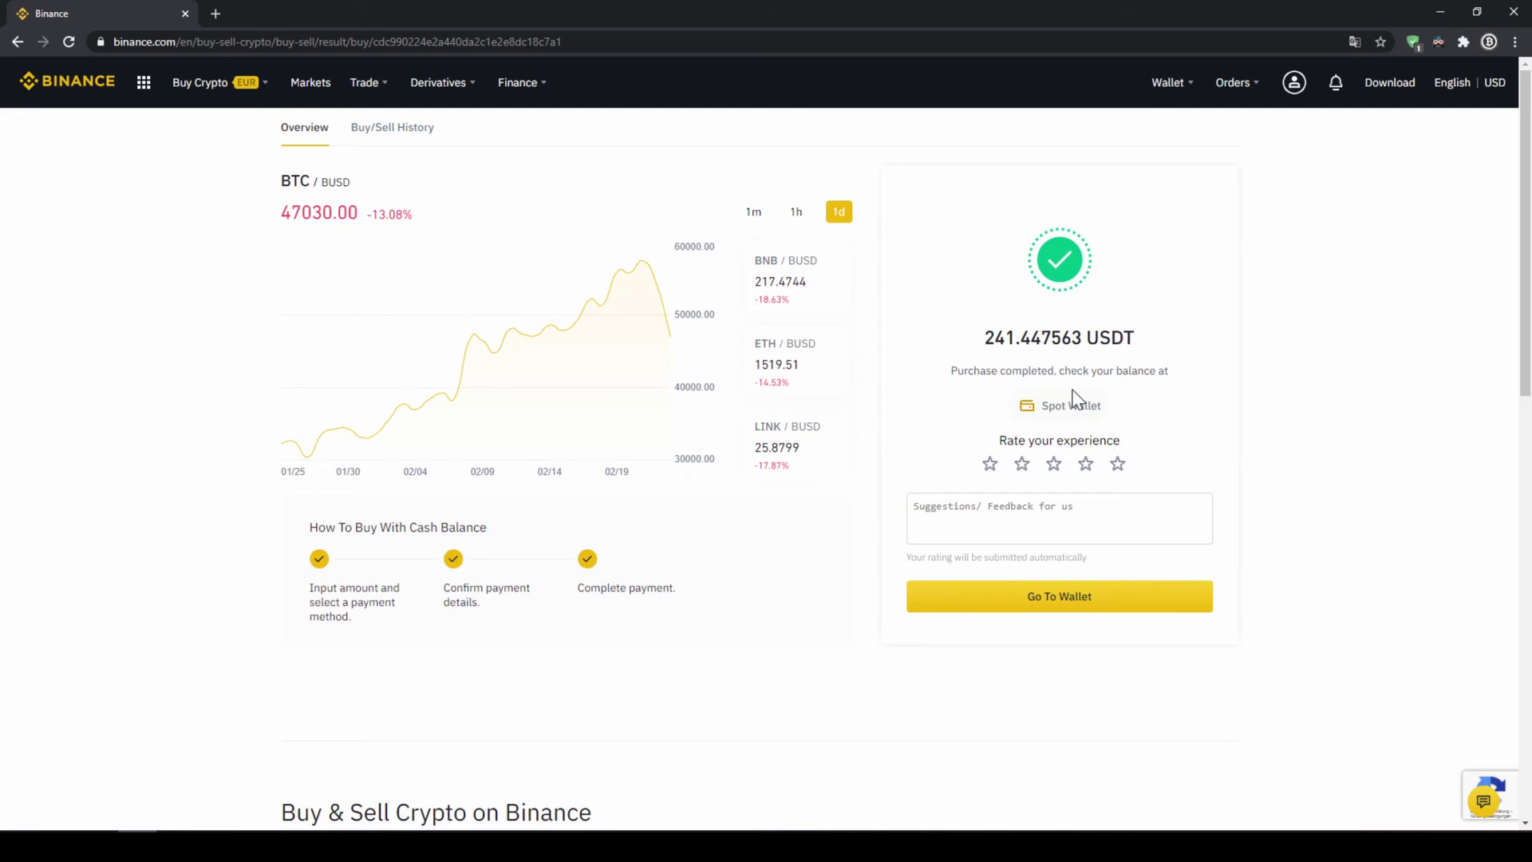
left_click(1068, 408)
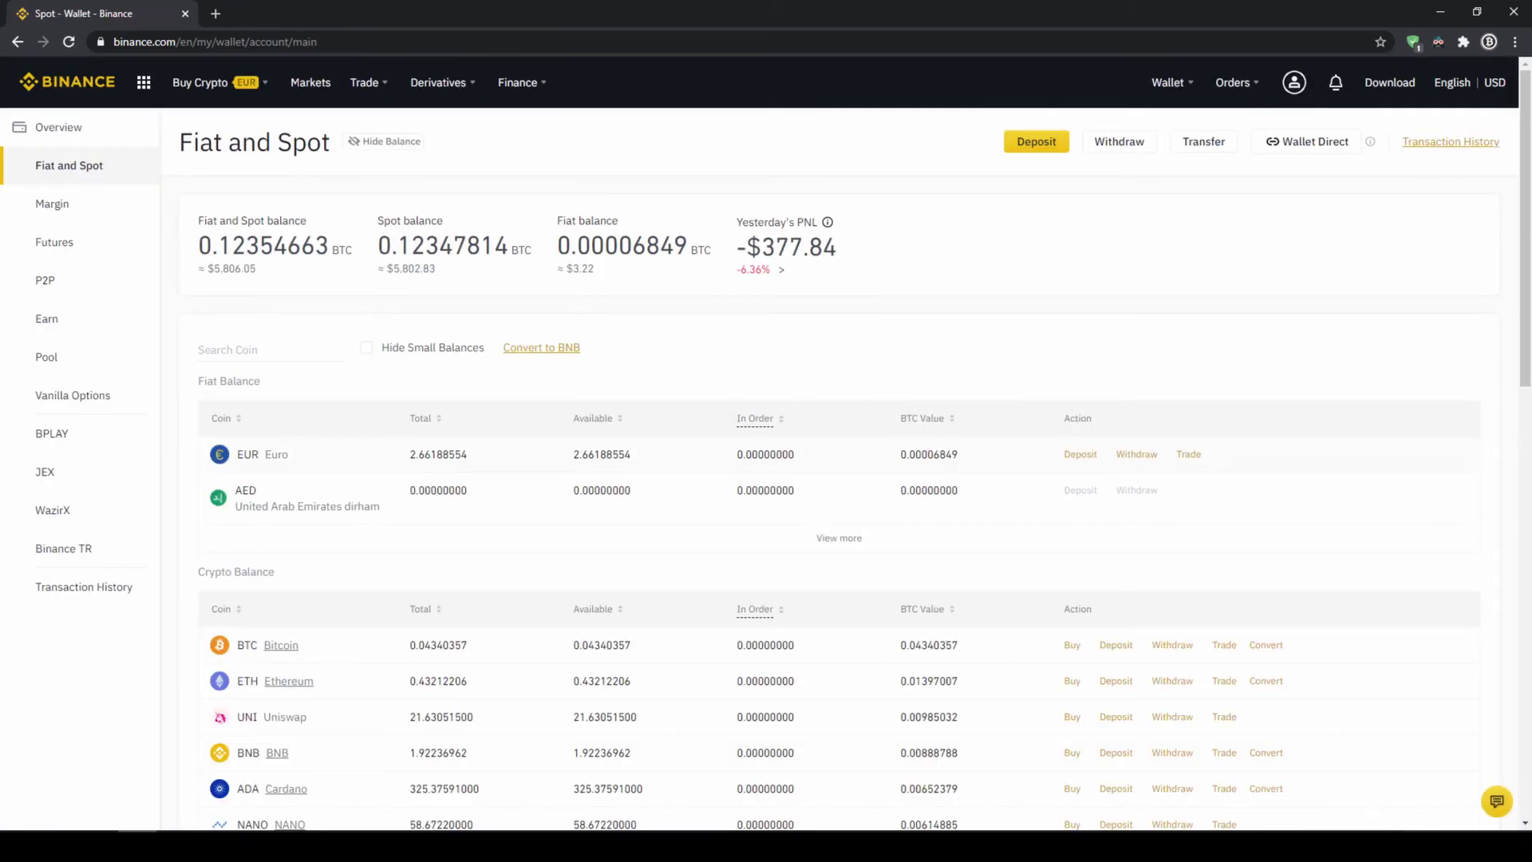
left_click_drag(234, 454, 486, 465)
left_click(487, 465)
scroll(479, 459, "down", 4)
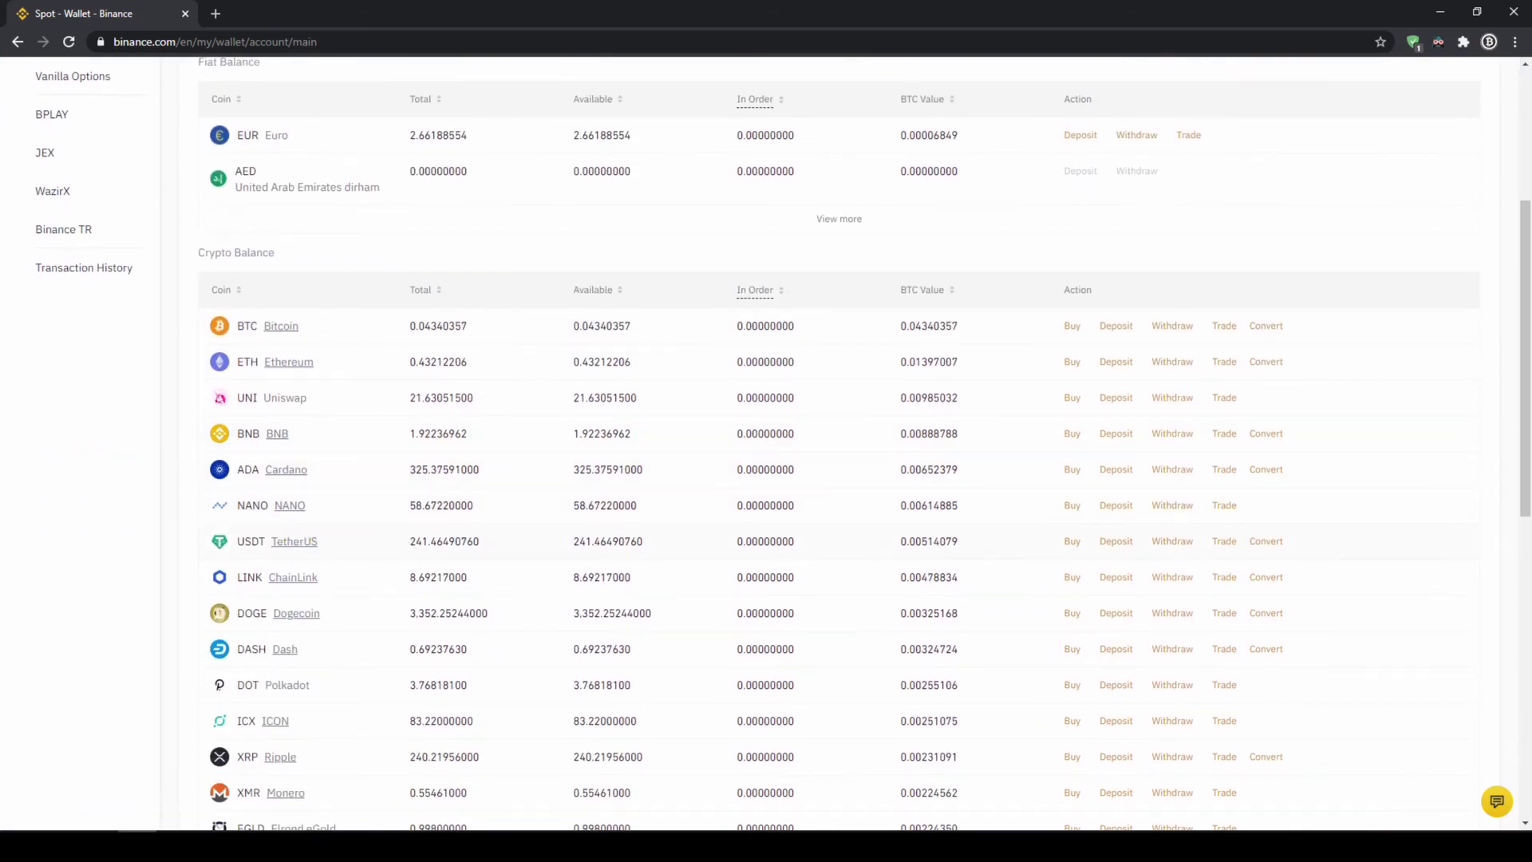
left_click_drag(409, 540, 495, 547)
left_click(527, 556)
scroll(530, 558, "up", 4)
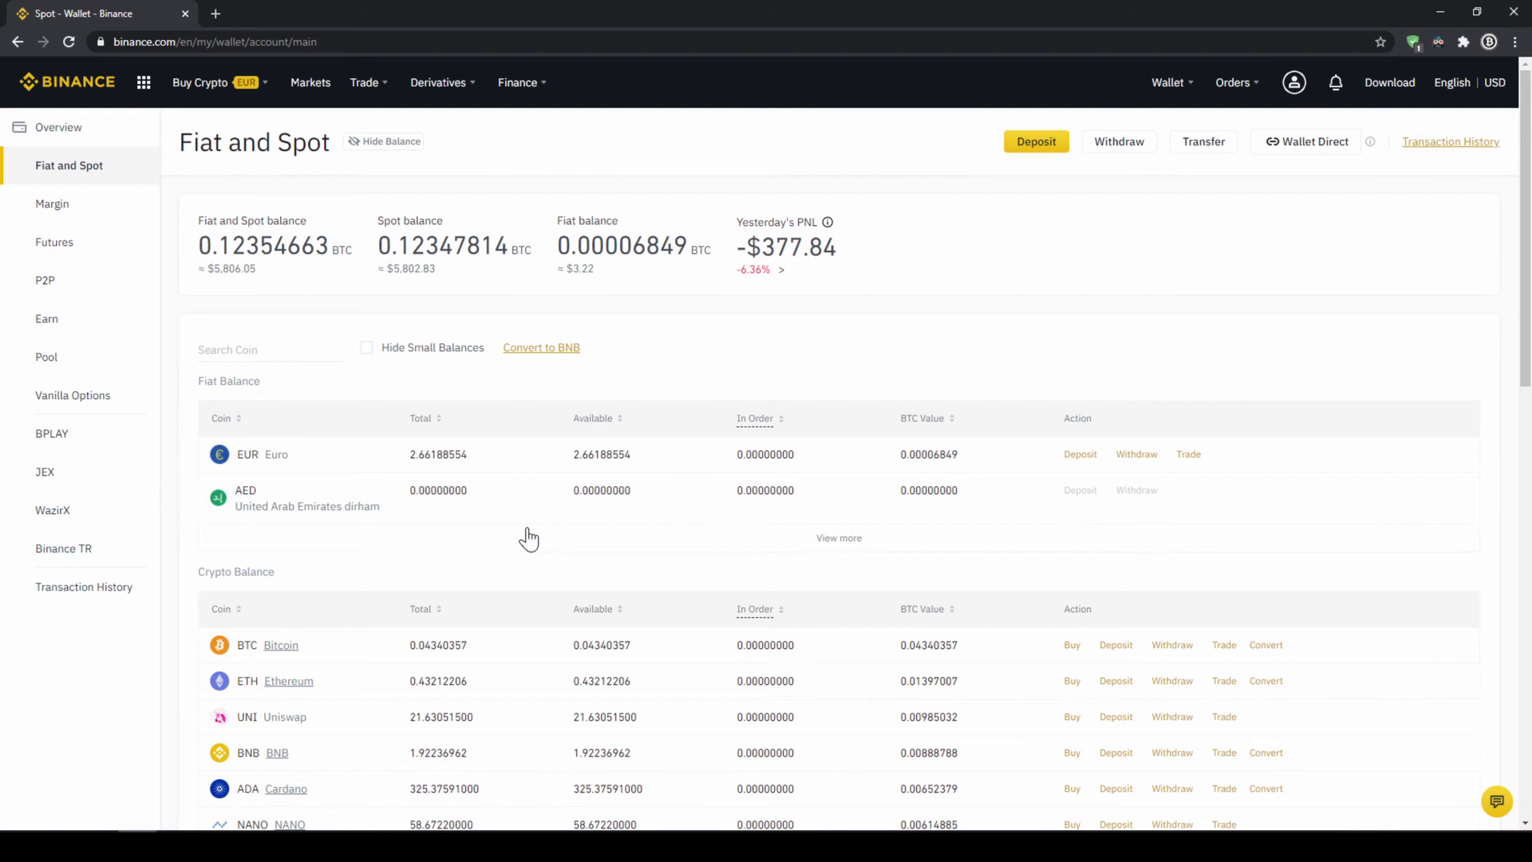
- Set the card purchase to pay in EUR and buy USDT
mouse_move(210, 96)
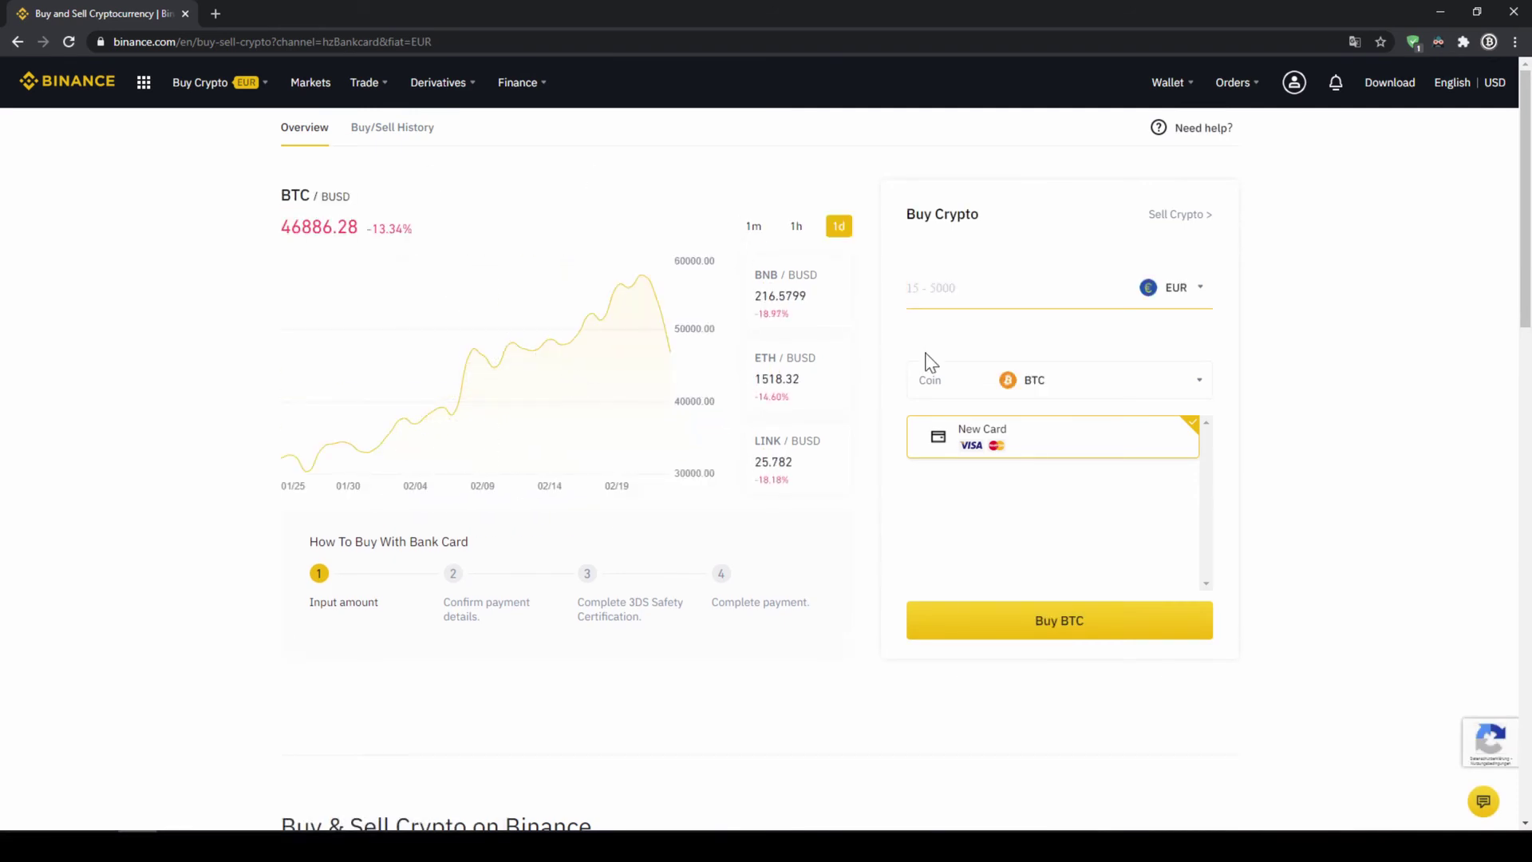
left_click(1194, 292)
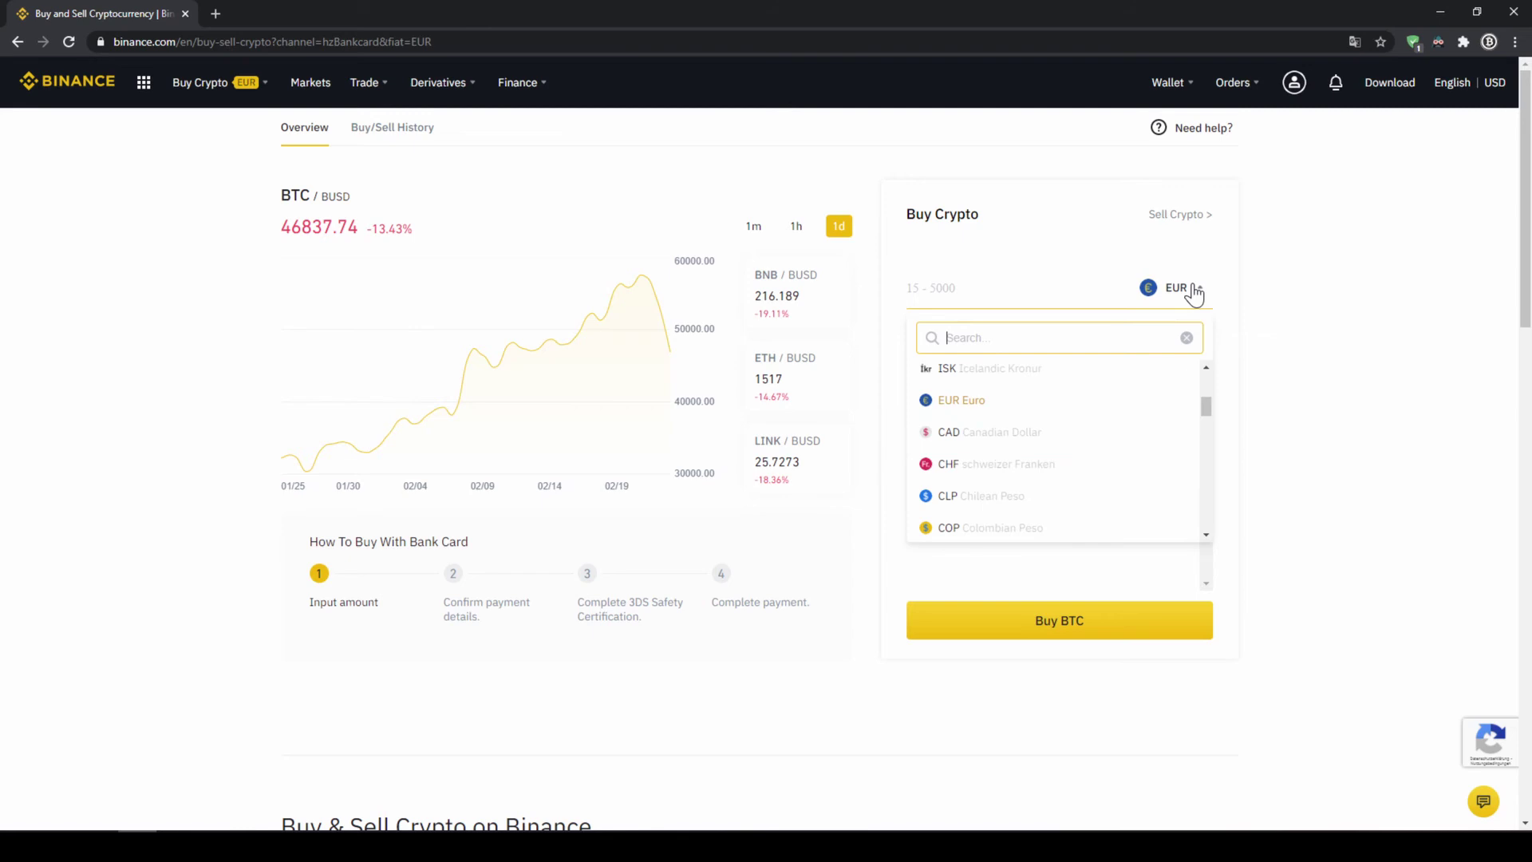
mouse_move(1209, 402)
left_mouse_down()
mouse_move(1209, 457)
mouse_move(1206, 405)
left_mouse_up()
left_click(1251, 369)
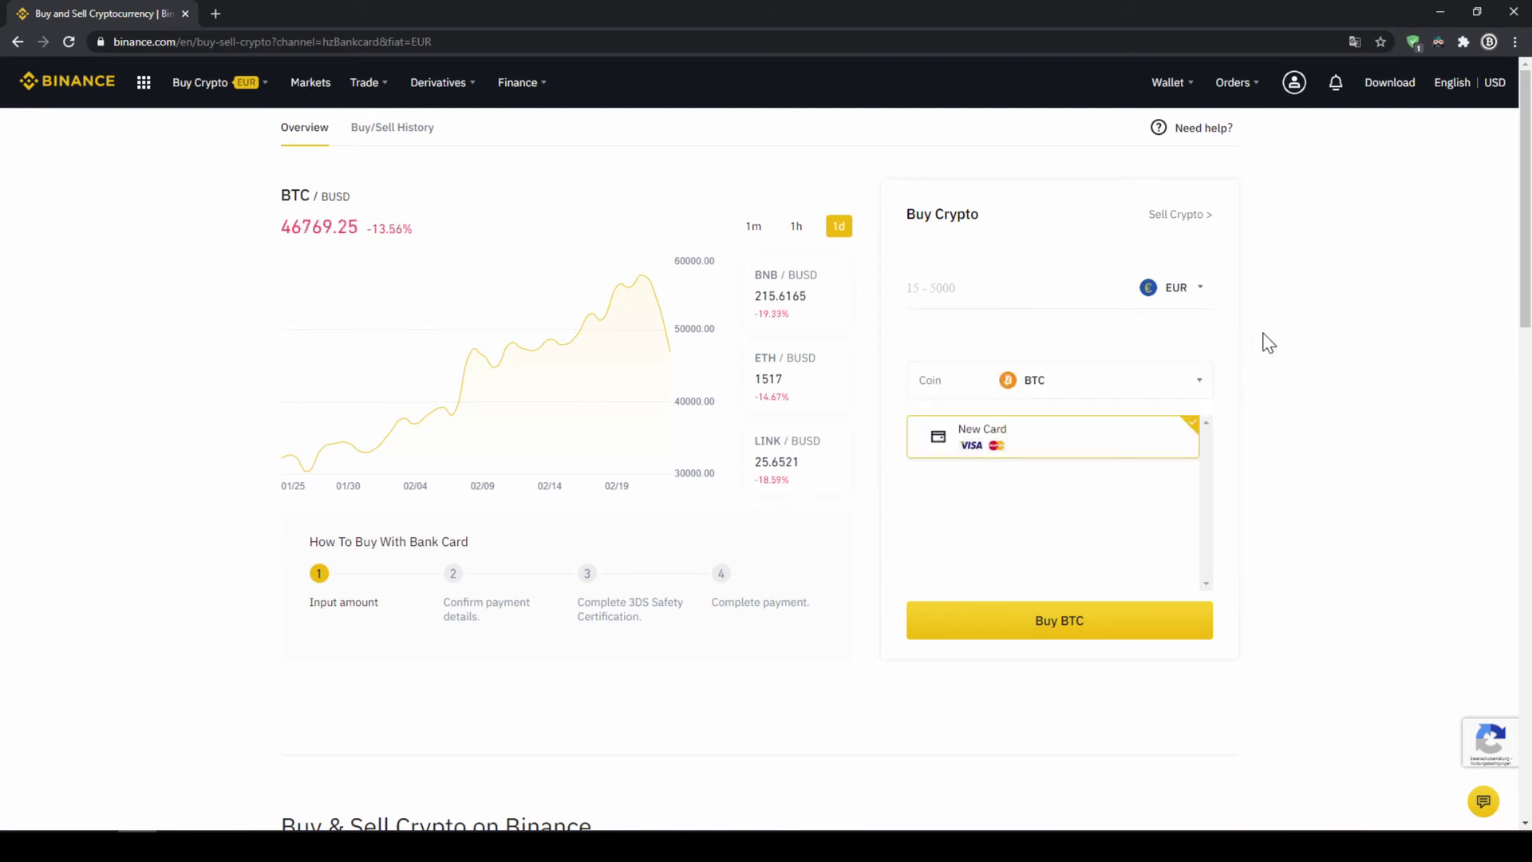
left_click(1105, 396)
type("usdt")
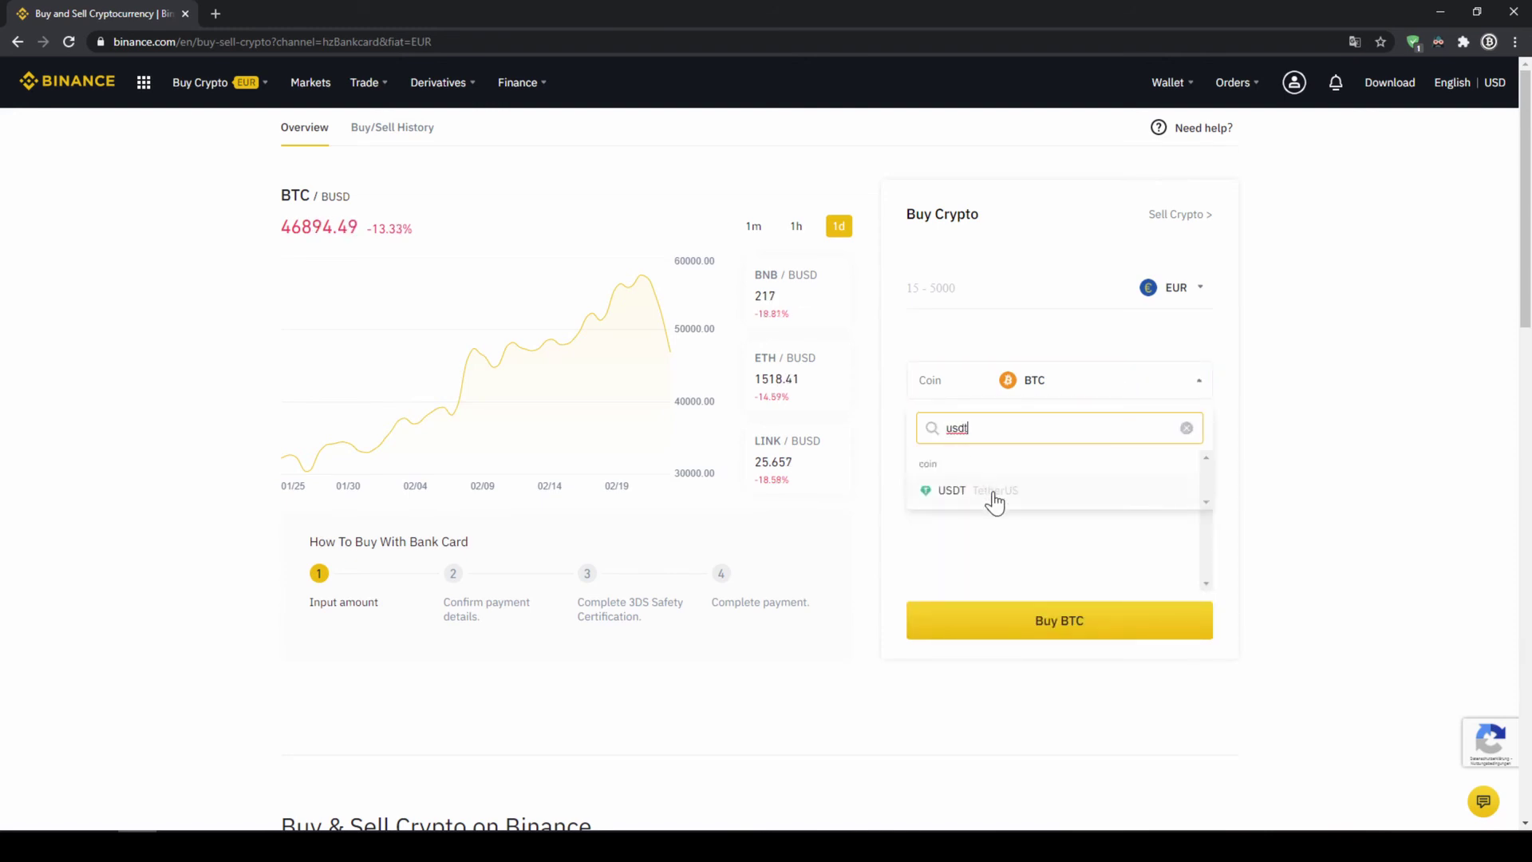
left_click(989, 492)
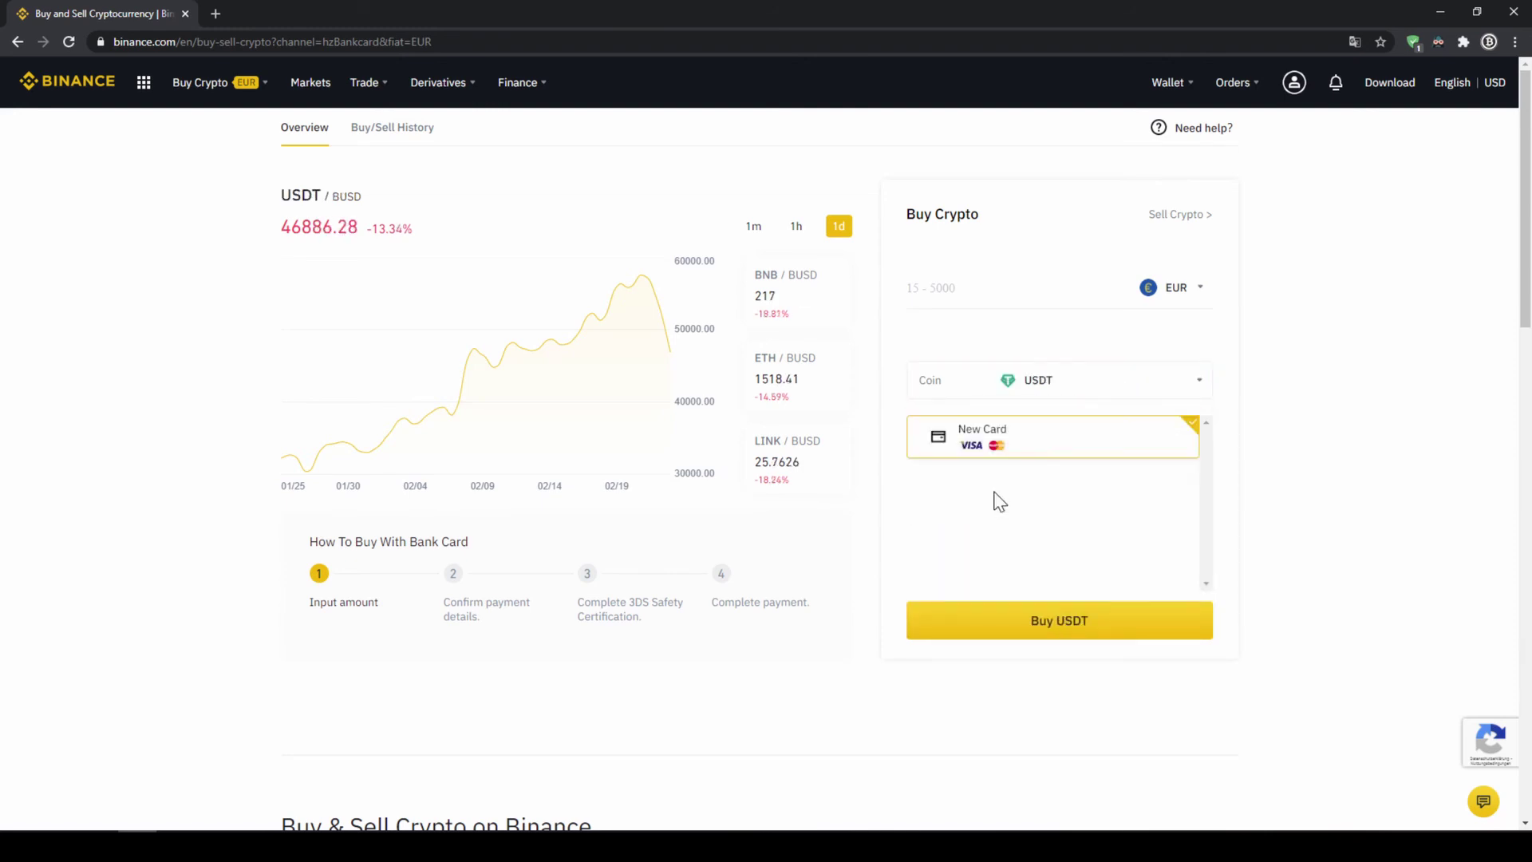
- Enter 500 EUR and point out the ≈ 604.22 USDT estimate
left_click(996, 302)
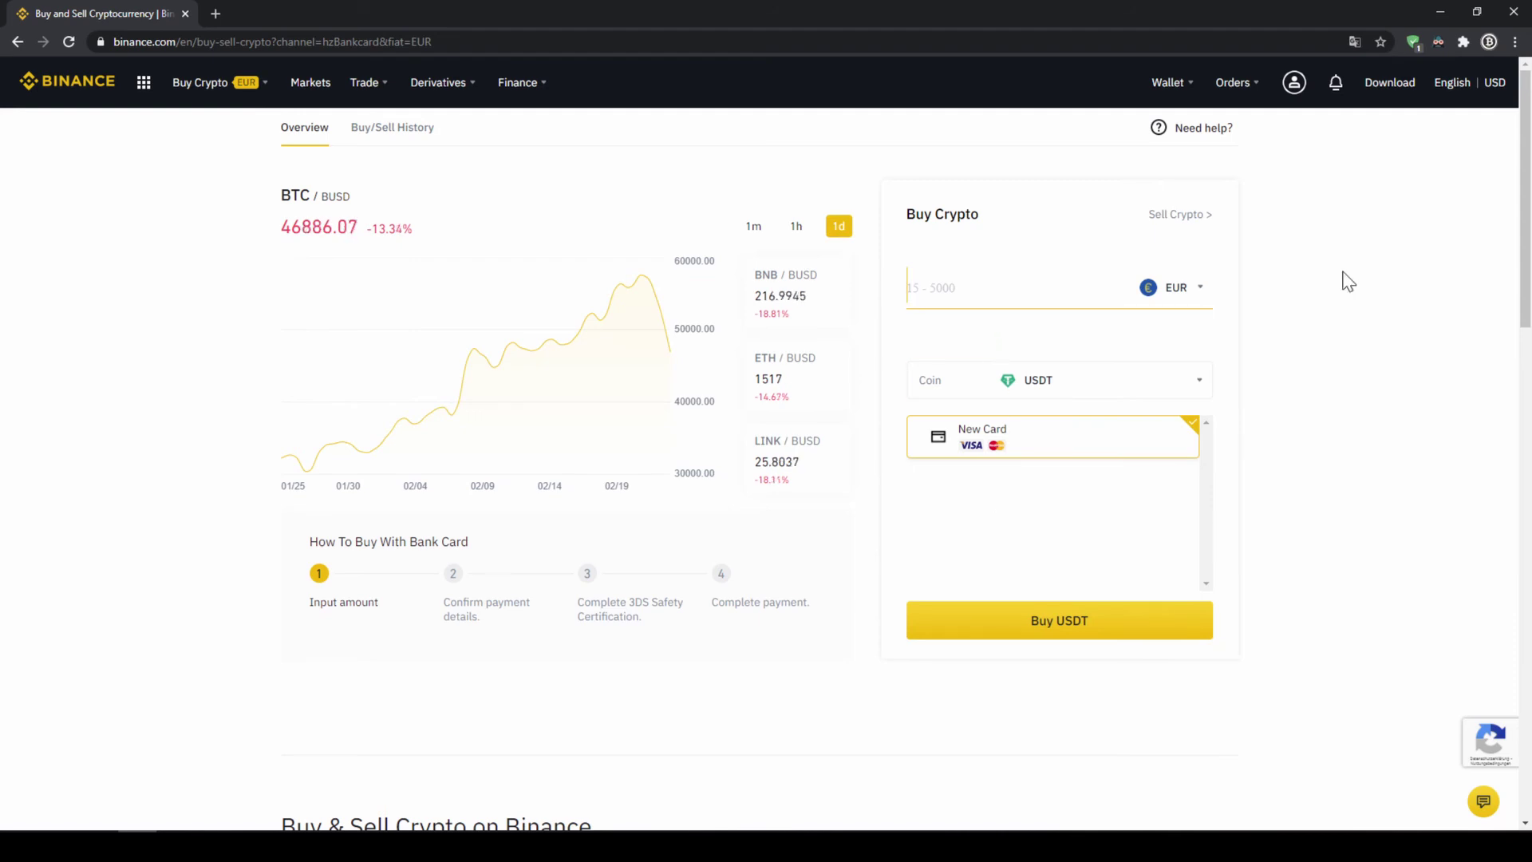
type("500")
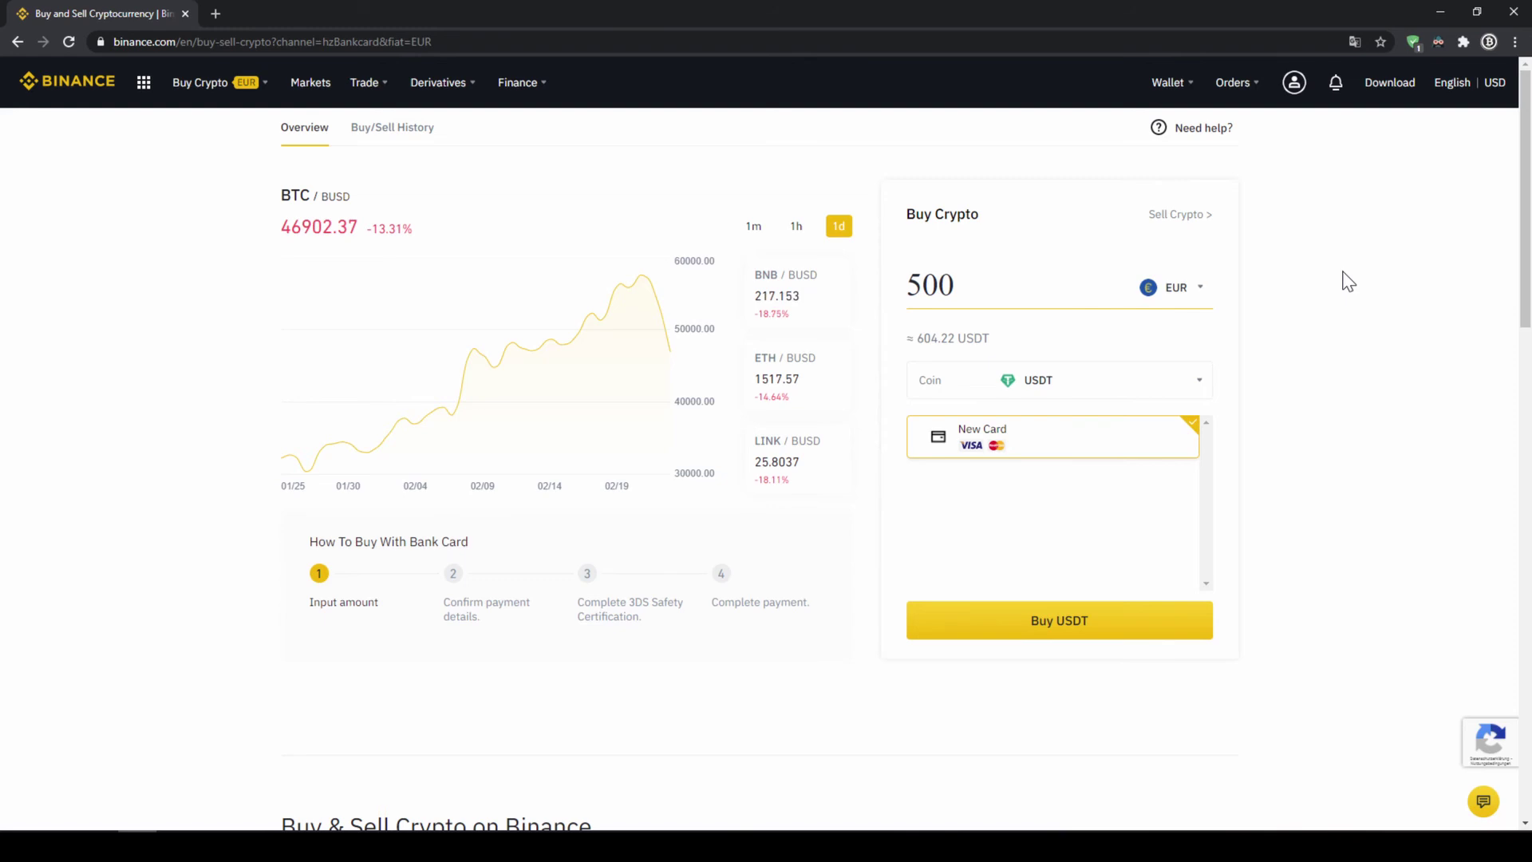
left_click(1348, 282)
left_click_drag(916, 338, 984, 338)
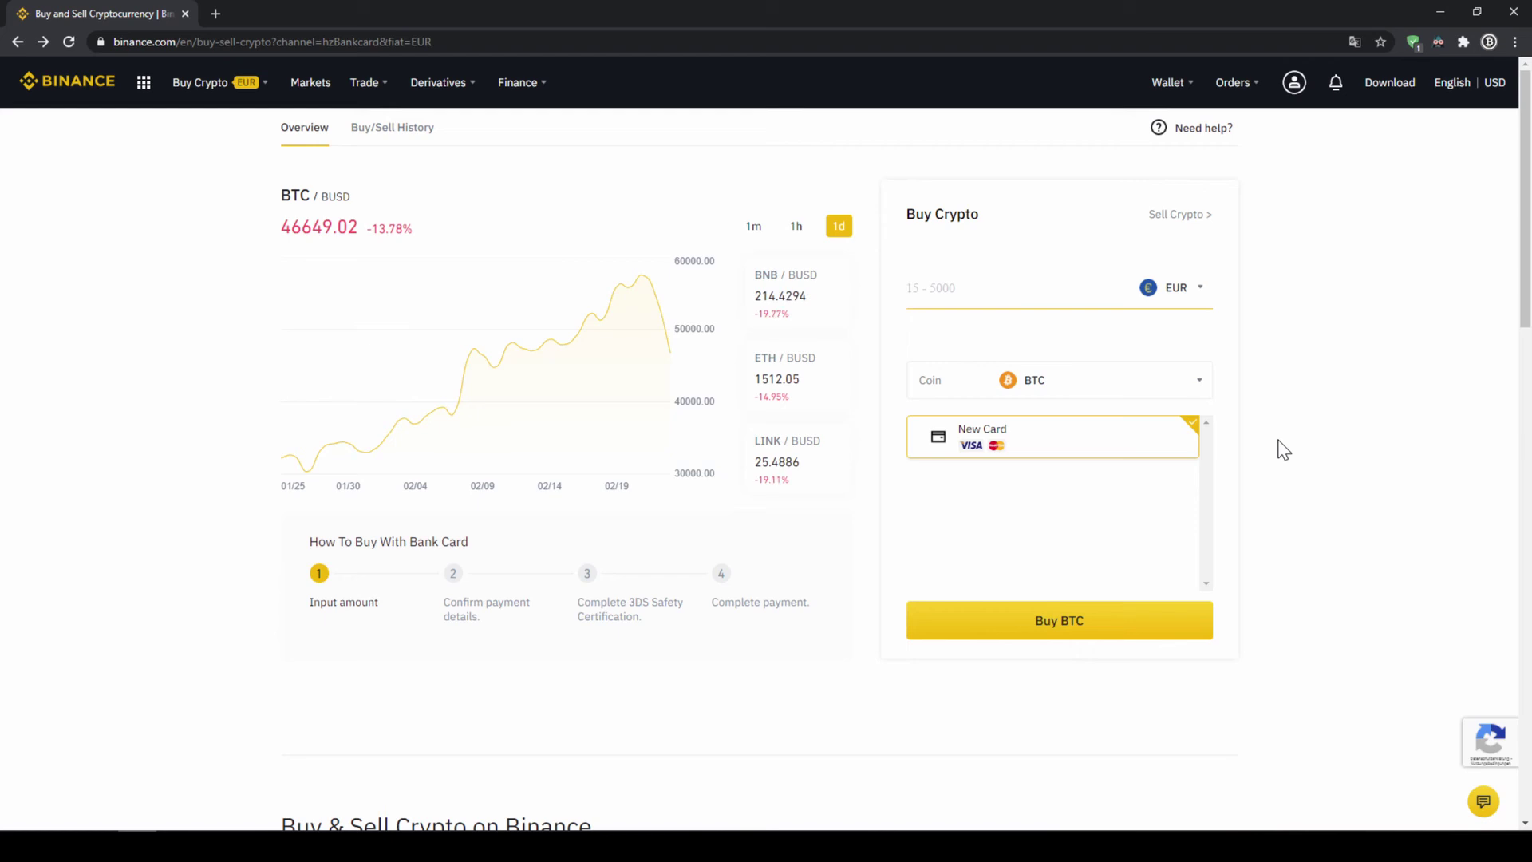
- Scroll the Fiat and Spot wallet to the USDT row and highlight its 241.46490760 total
mouse_move(1160, 94)
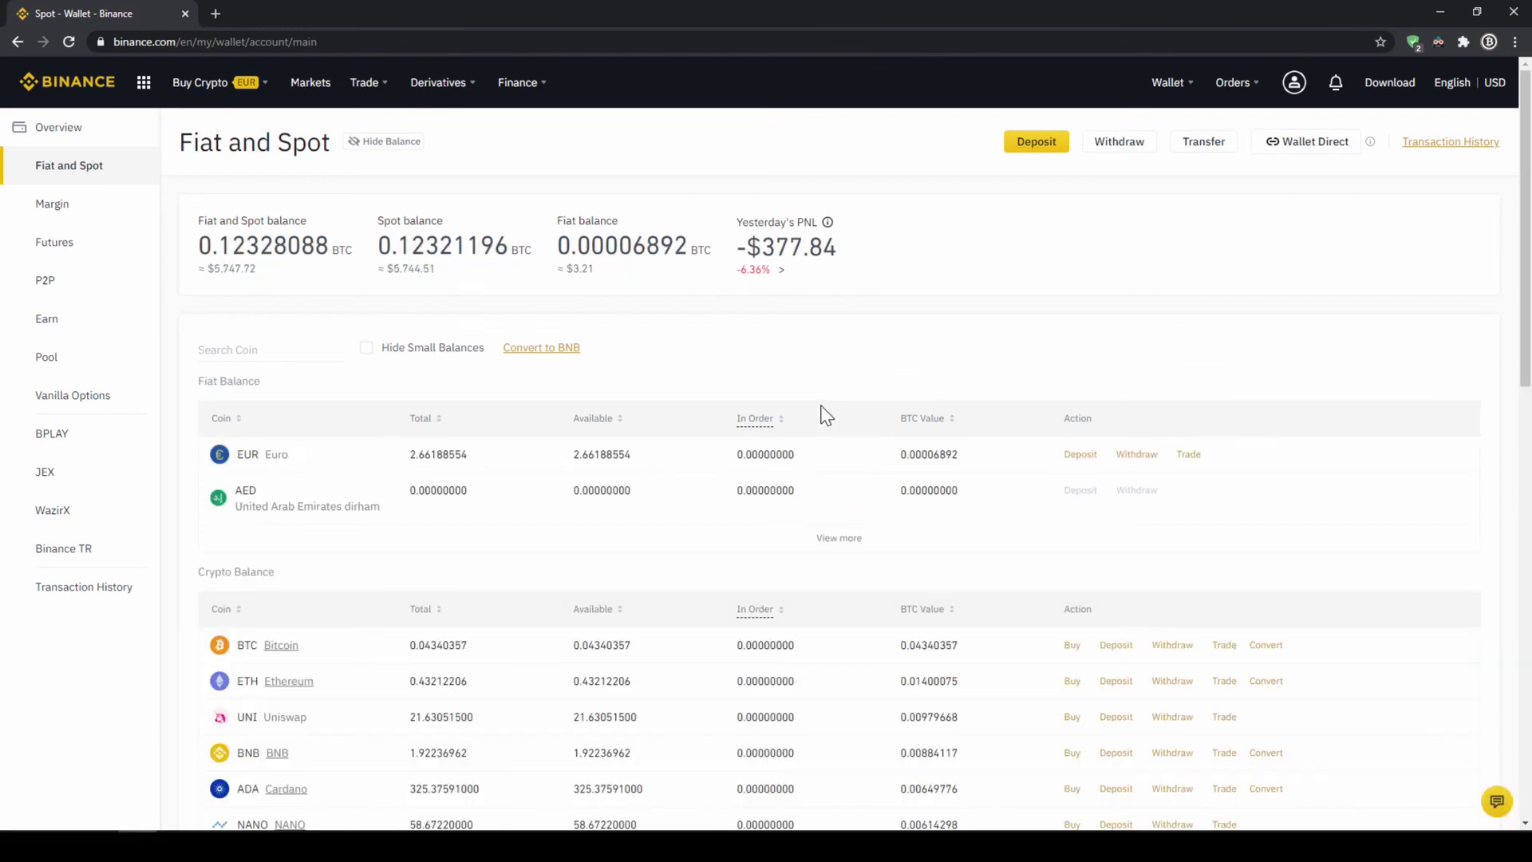
scroll(701, 438, "down", 3)
scroll(381, 467, "down", 2)
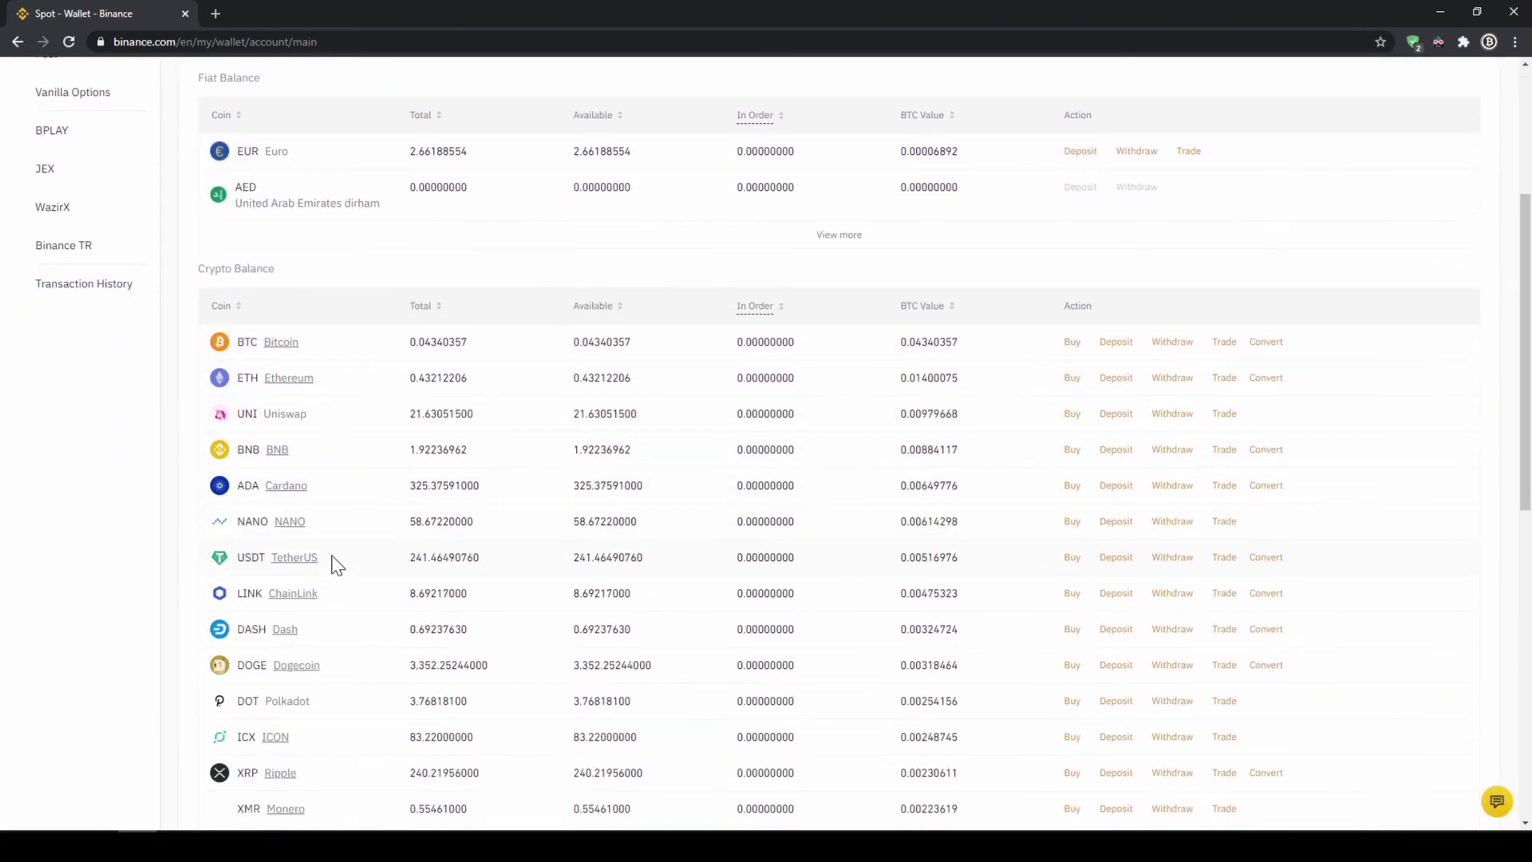
left_click_drag(407, 543, 512, 545)
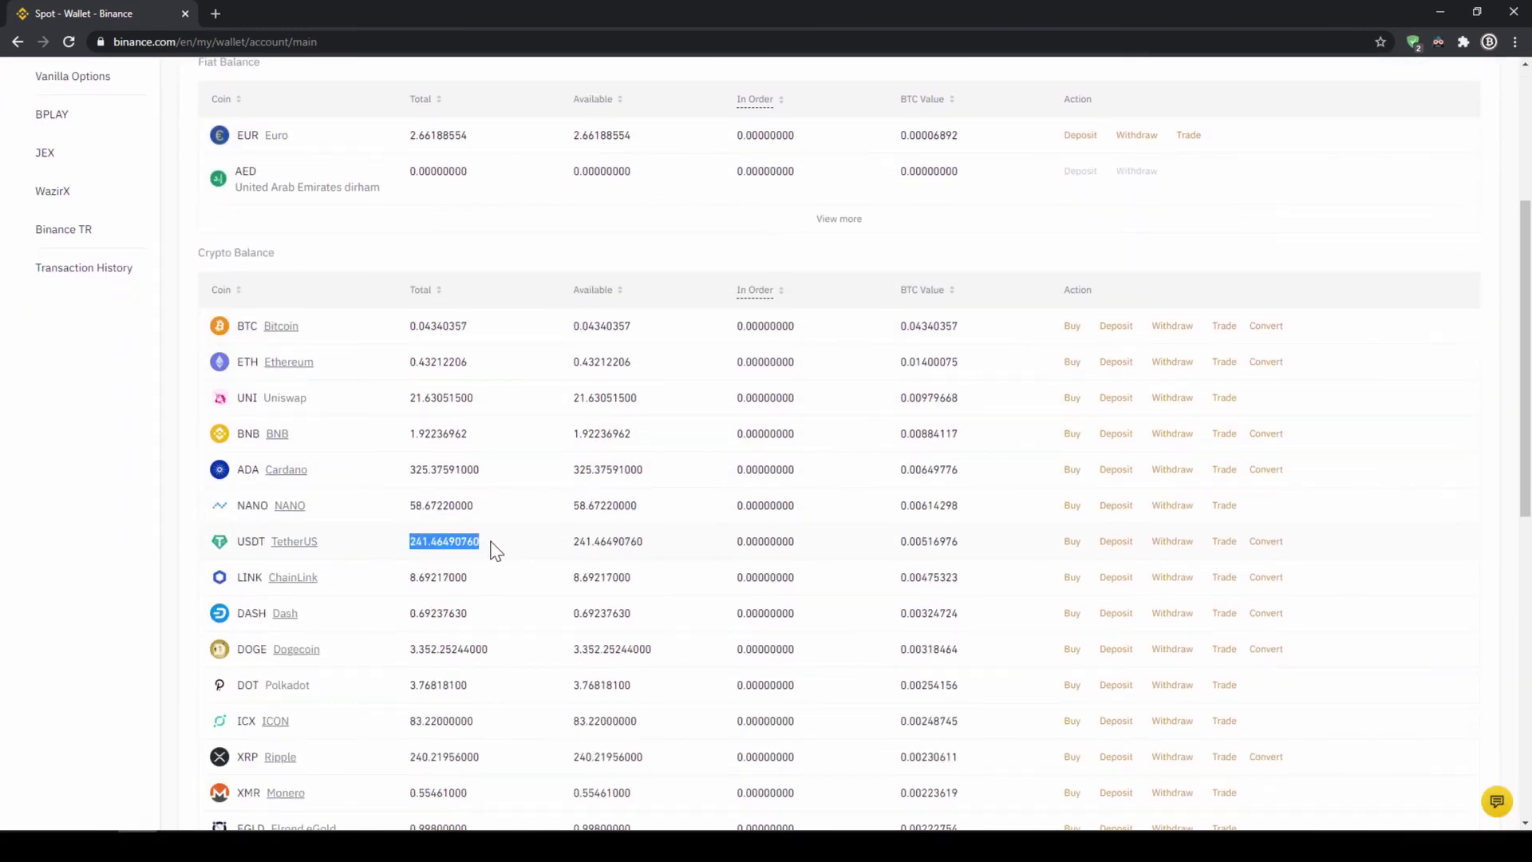
left_click(491, 546)
scroll(488, 615, "up", 3)
scroll(484, 607, "up", 1)
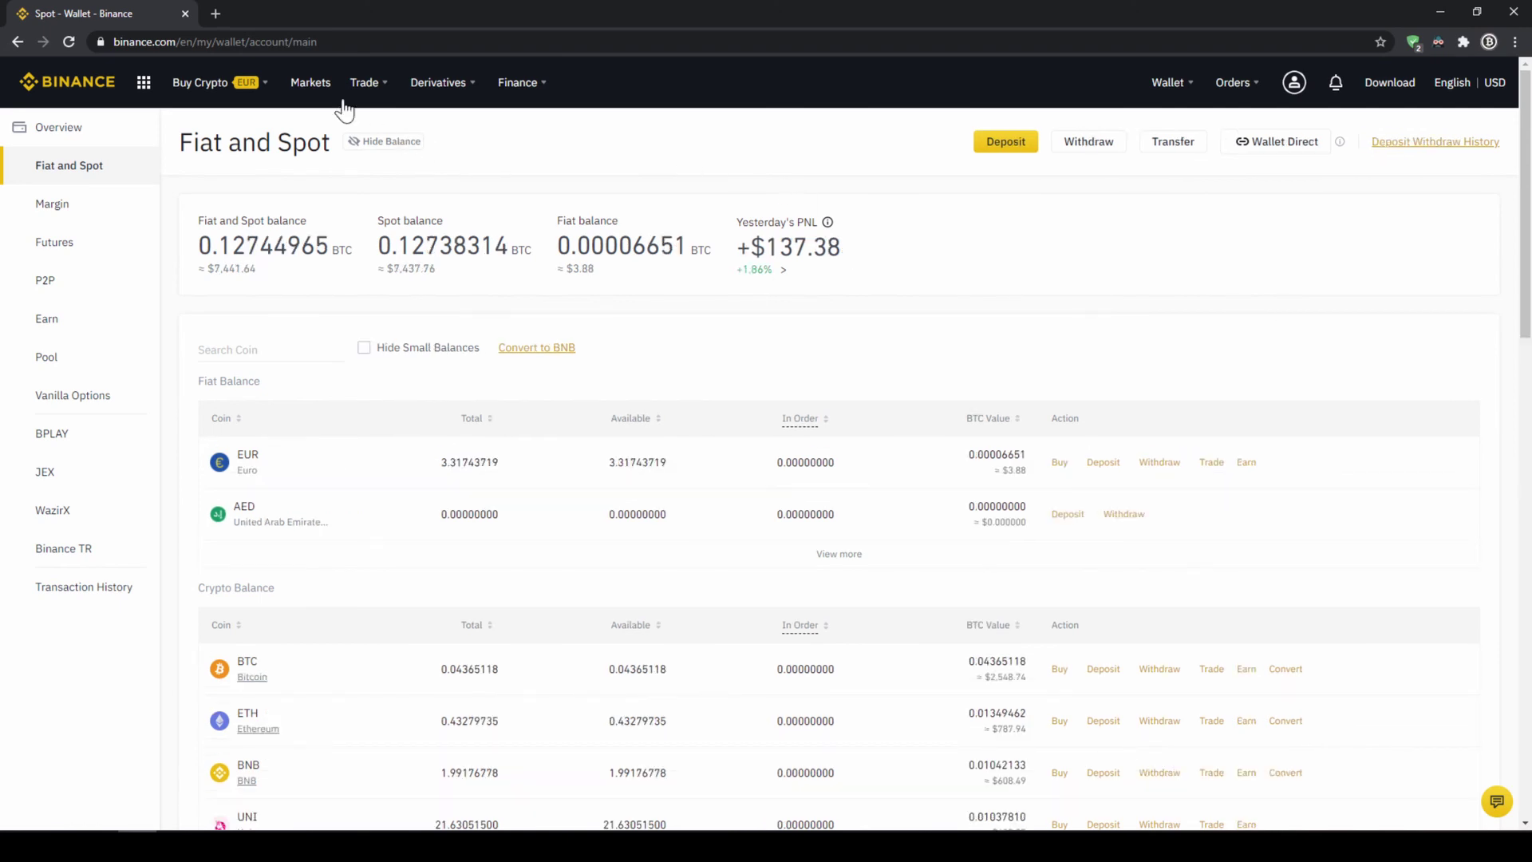
- Filter Markets to FIAT Markets and search 'superus' to find the SUPER/USDT pair
left_click(303, 86)
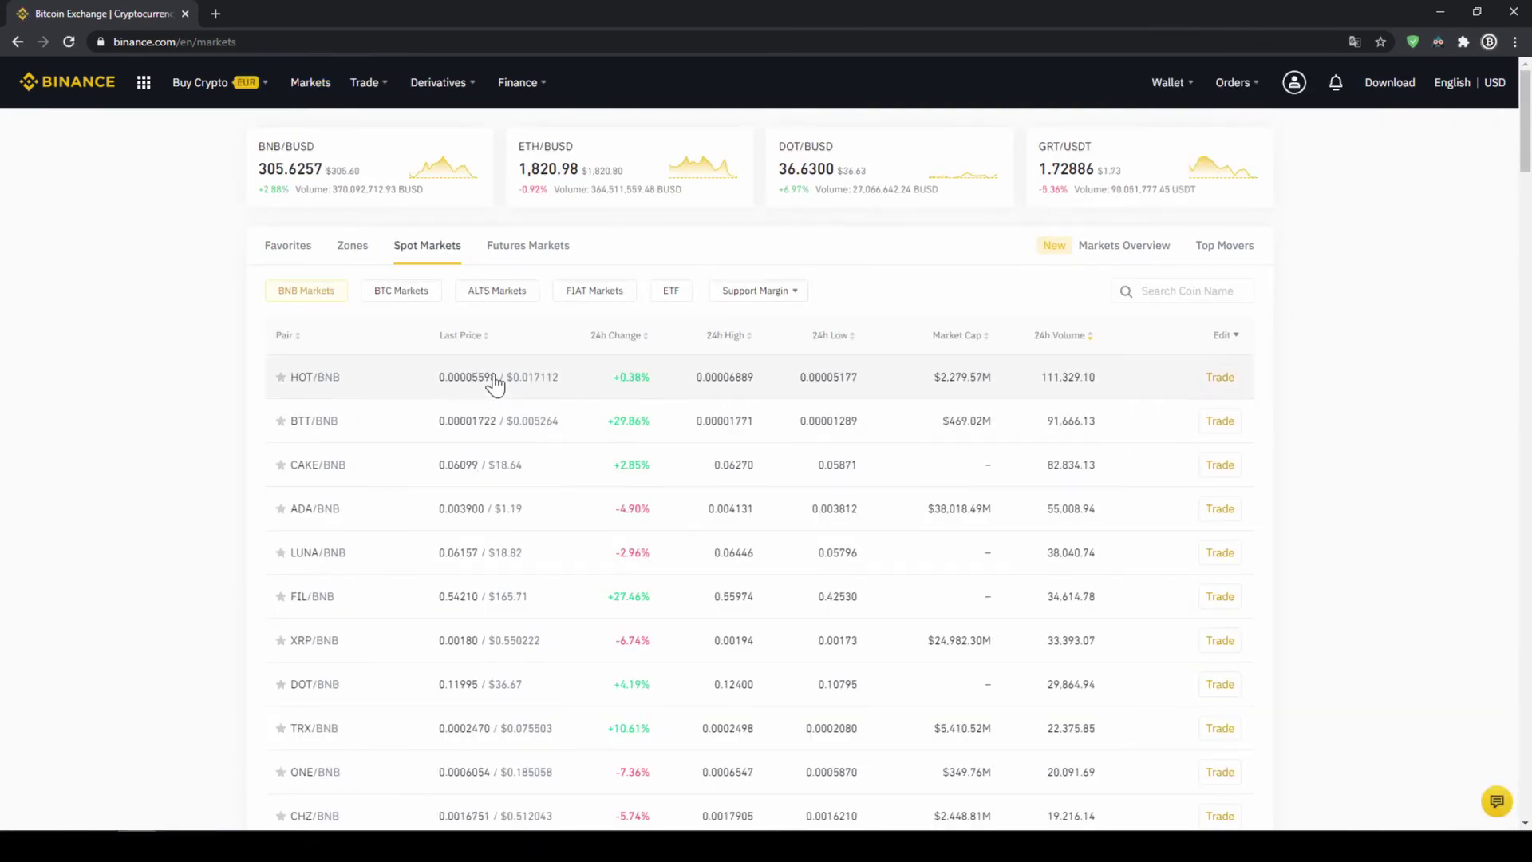
scroll(602, 632, "down", 4)
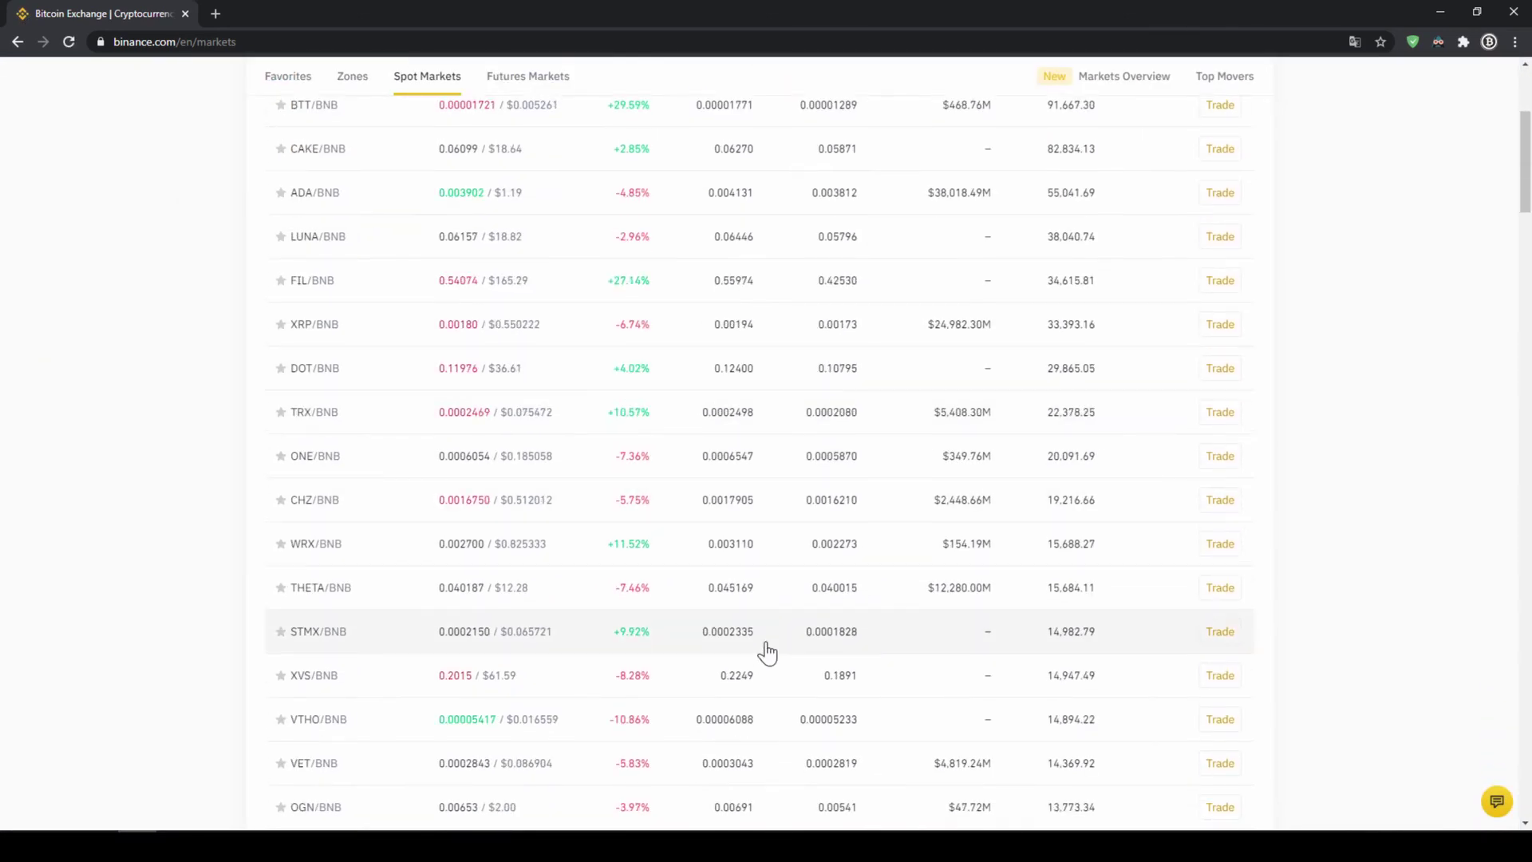
scroll(764, 646, "up", 4)
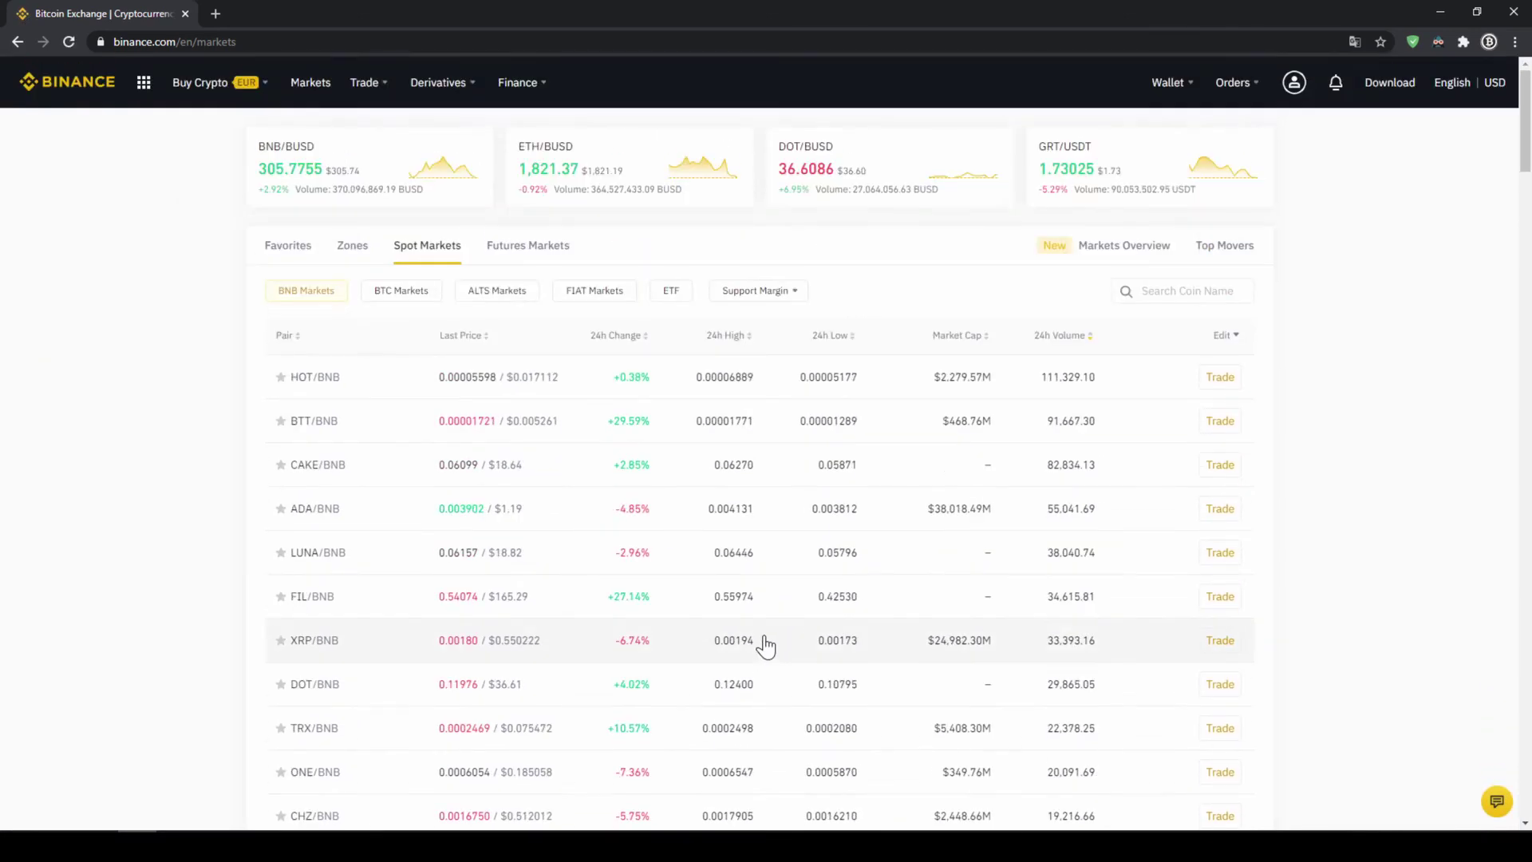
left_click(596, 304)
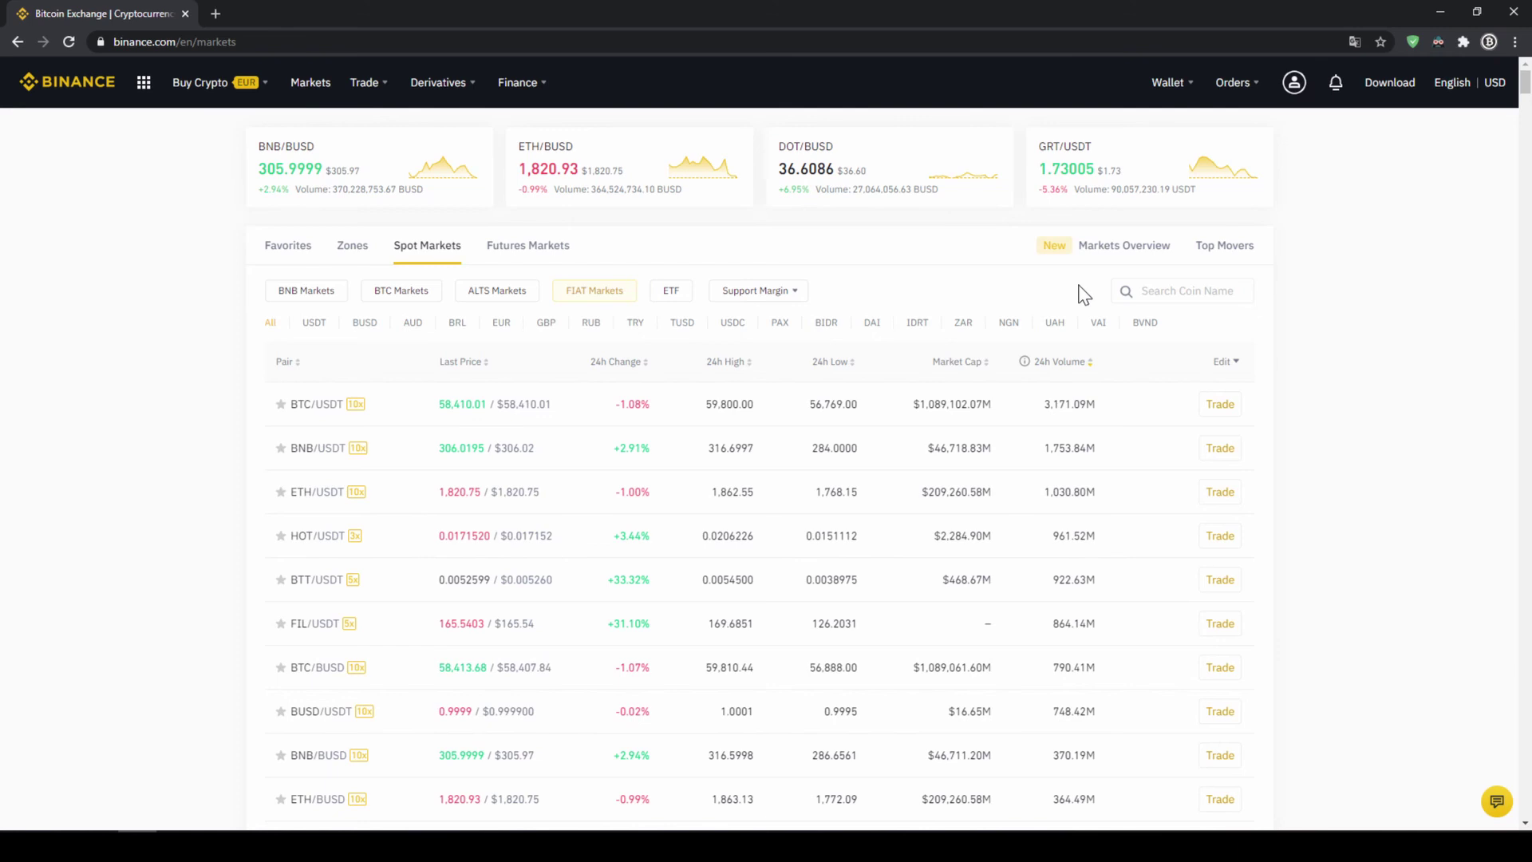
left_click(1173, 290)
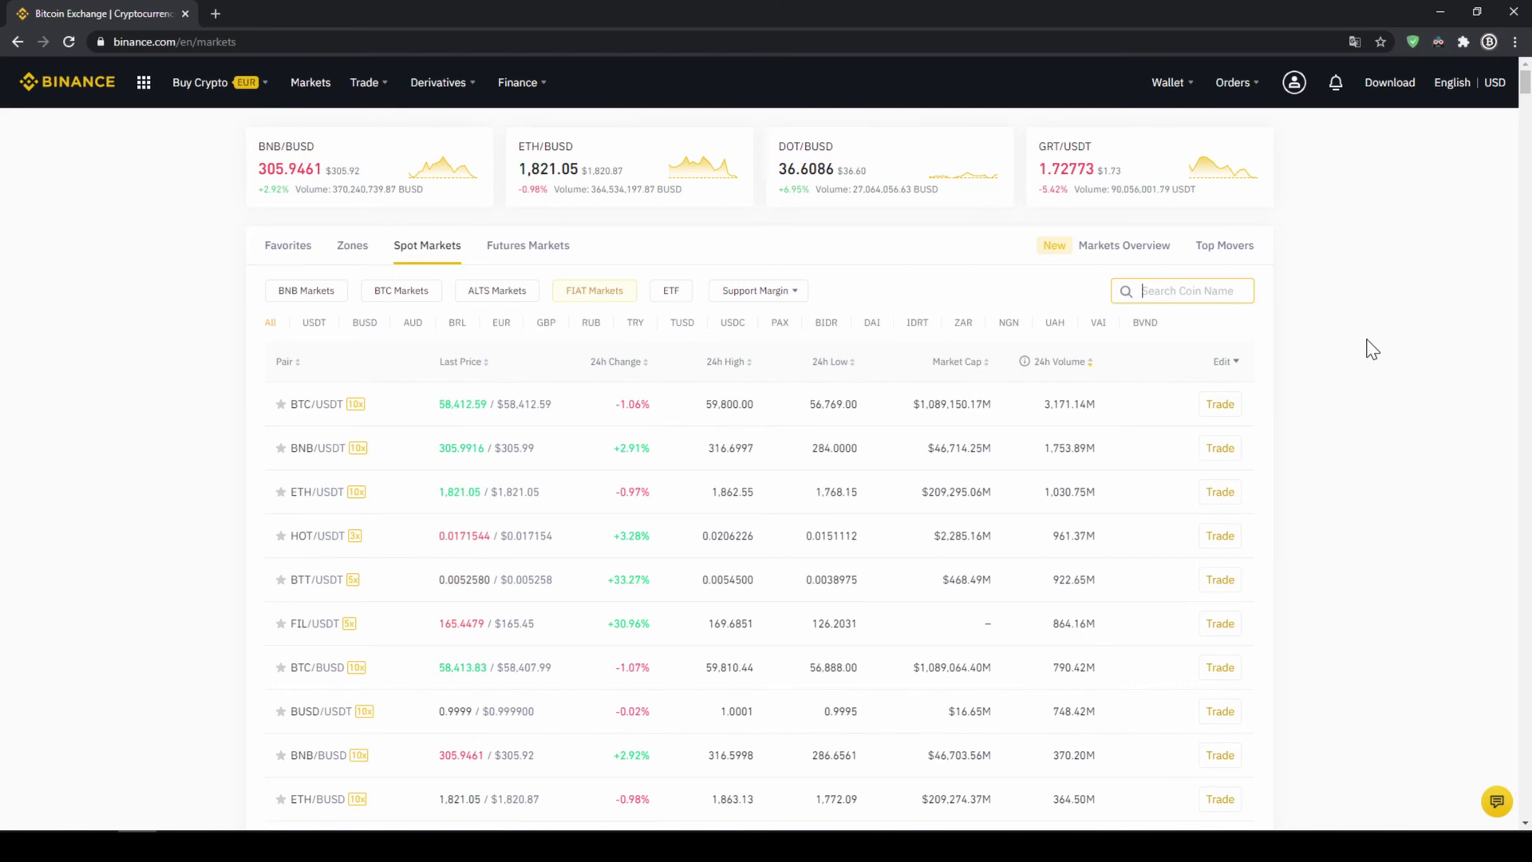
type("super")
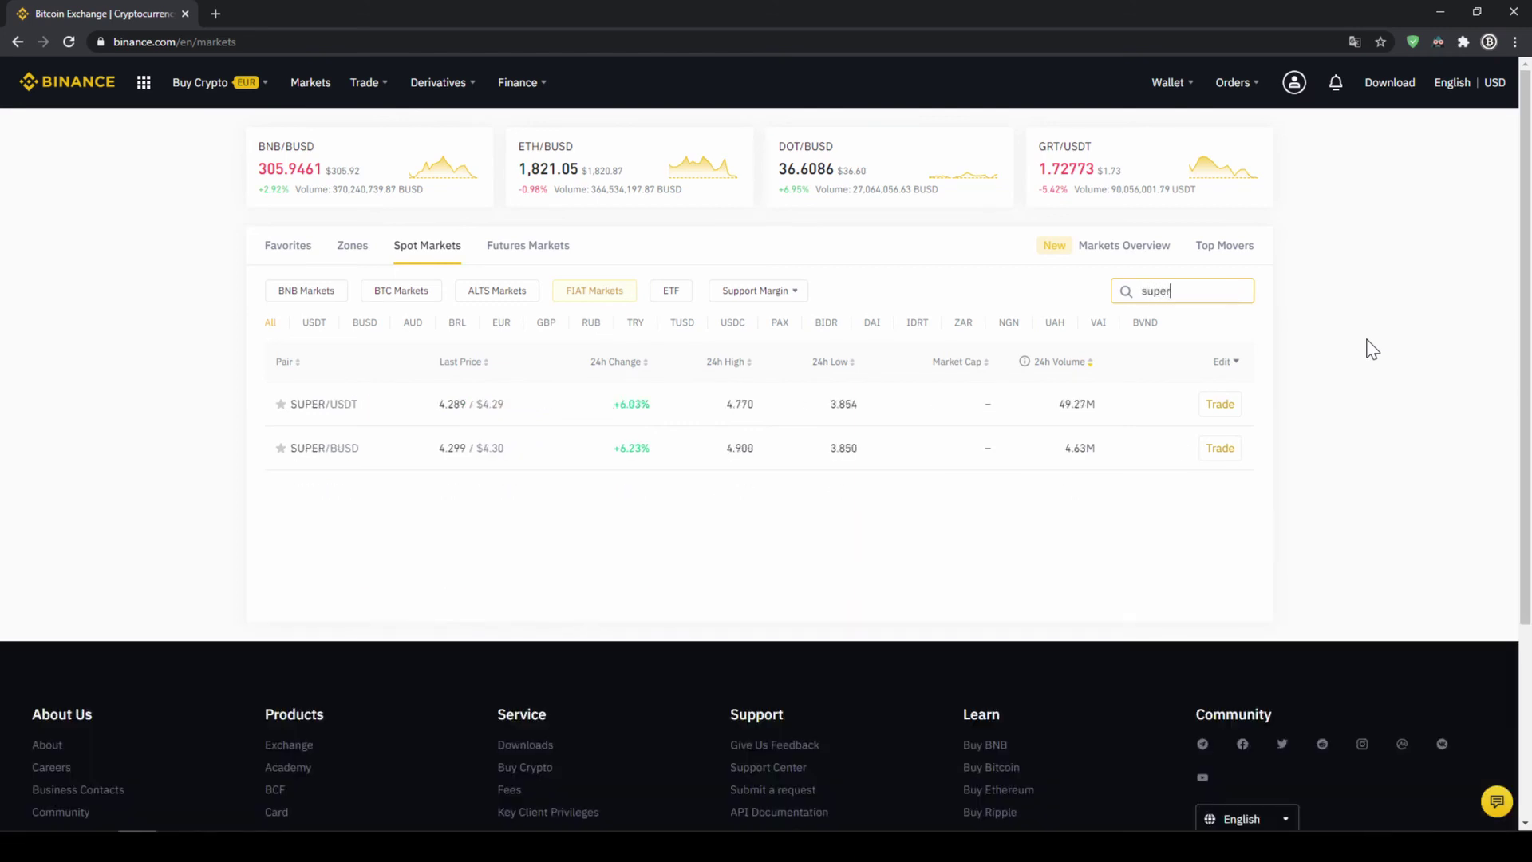
type("us")
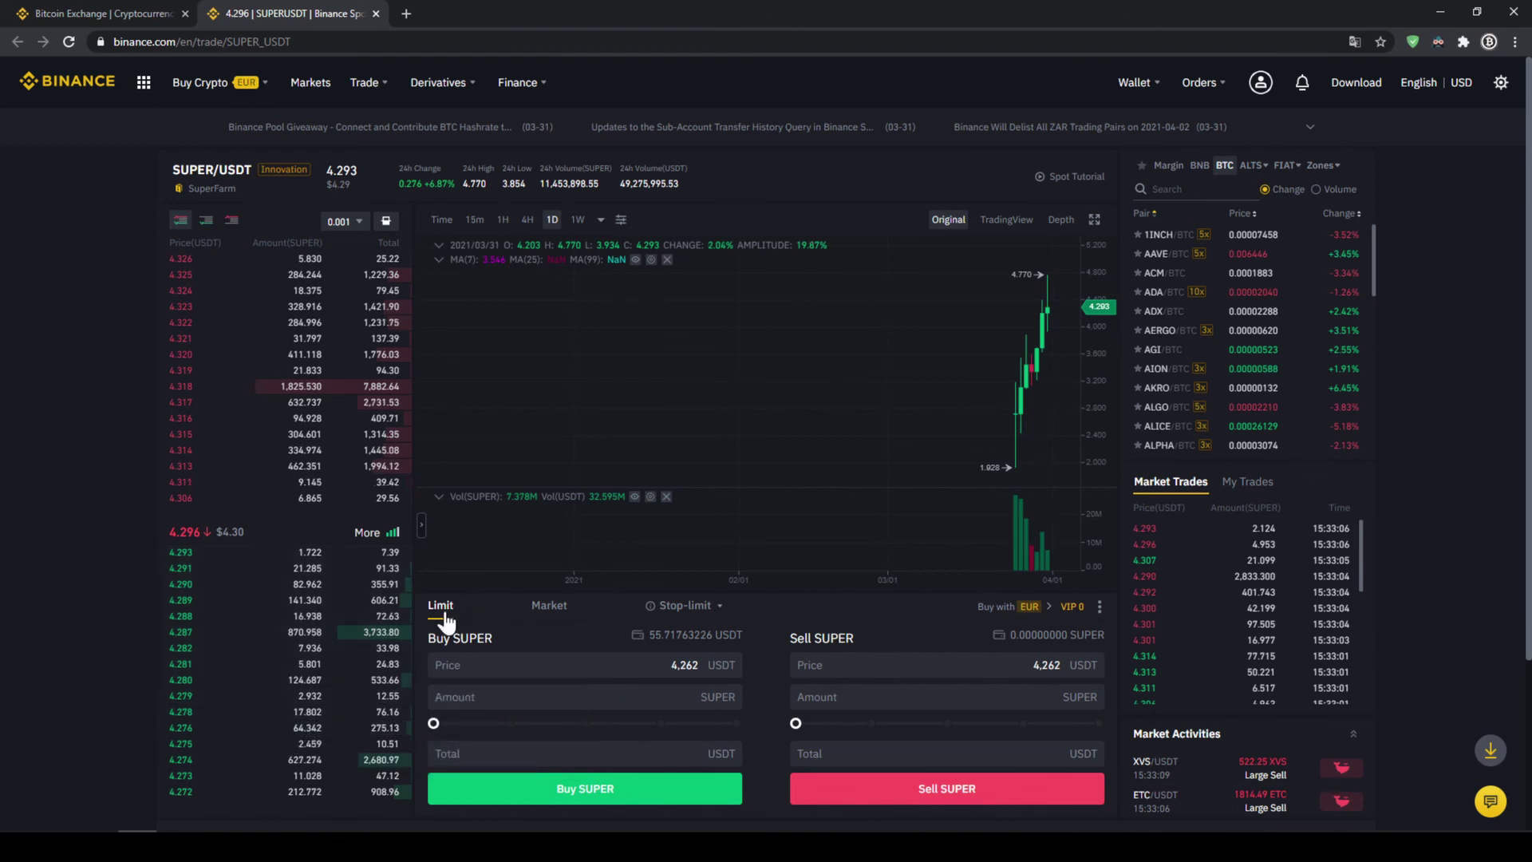
- Switch the SUPER/USDT buy order from Limit to Market, with 55.71763226 USDT available
double_click(699, 663)
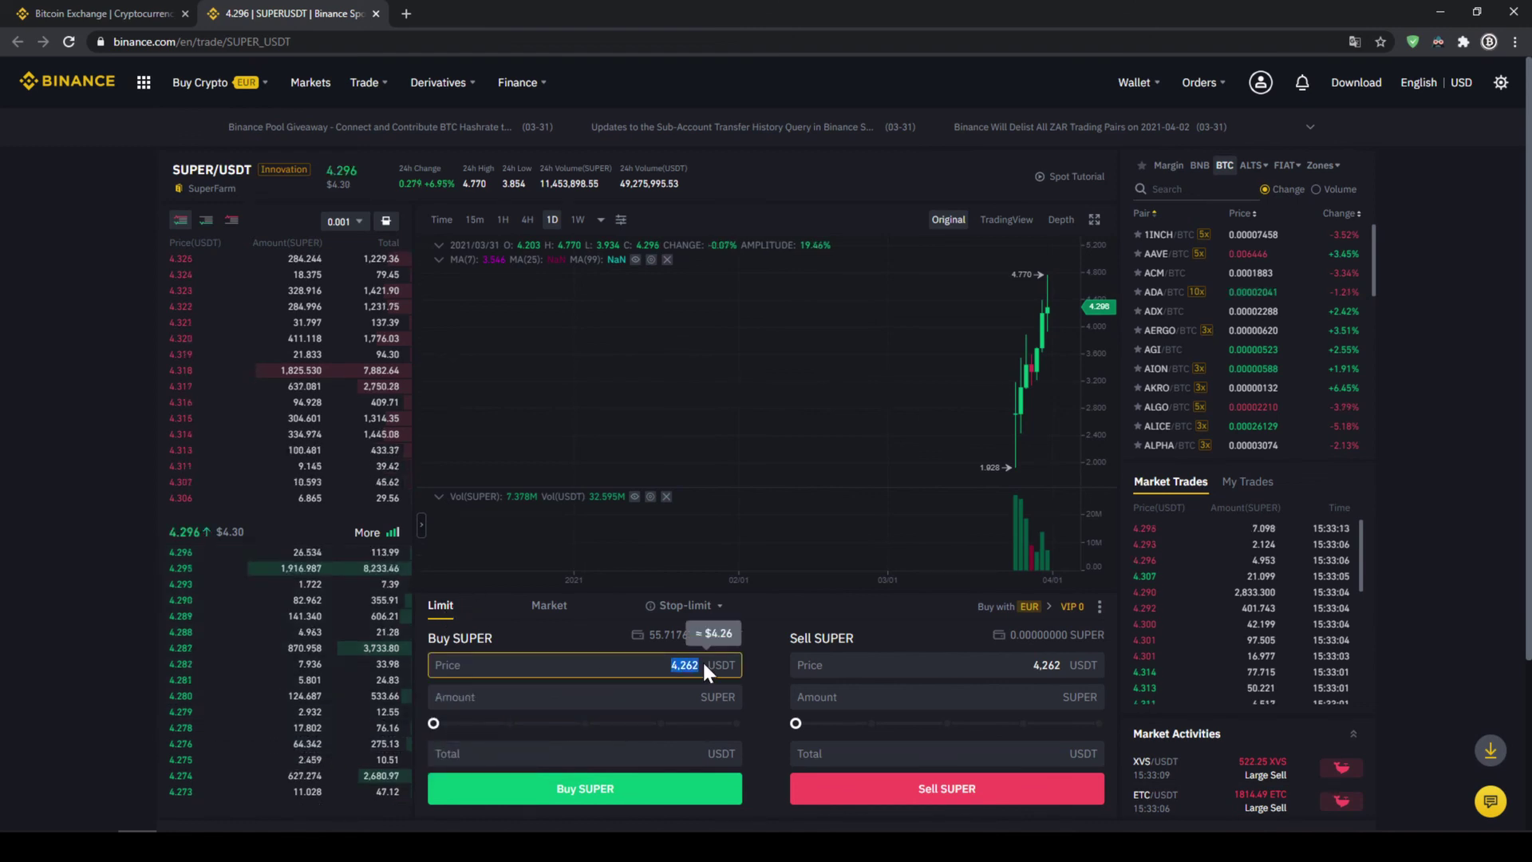
key("shift+Left")
key("shift+Left")
key("shift+Left")
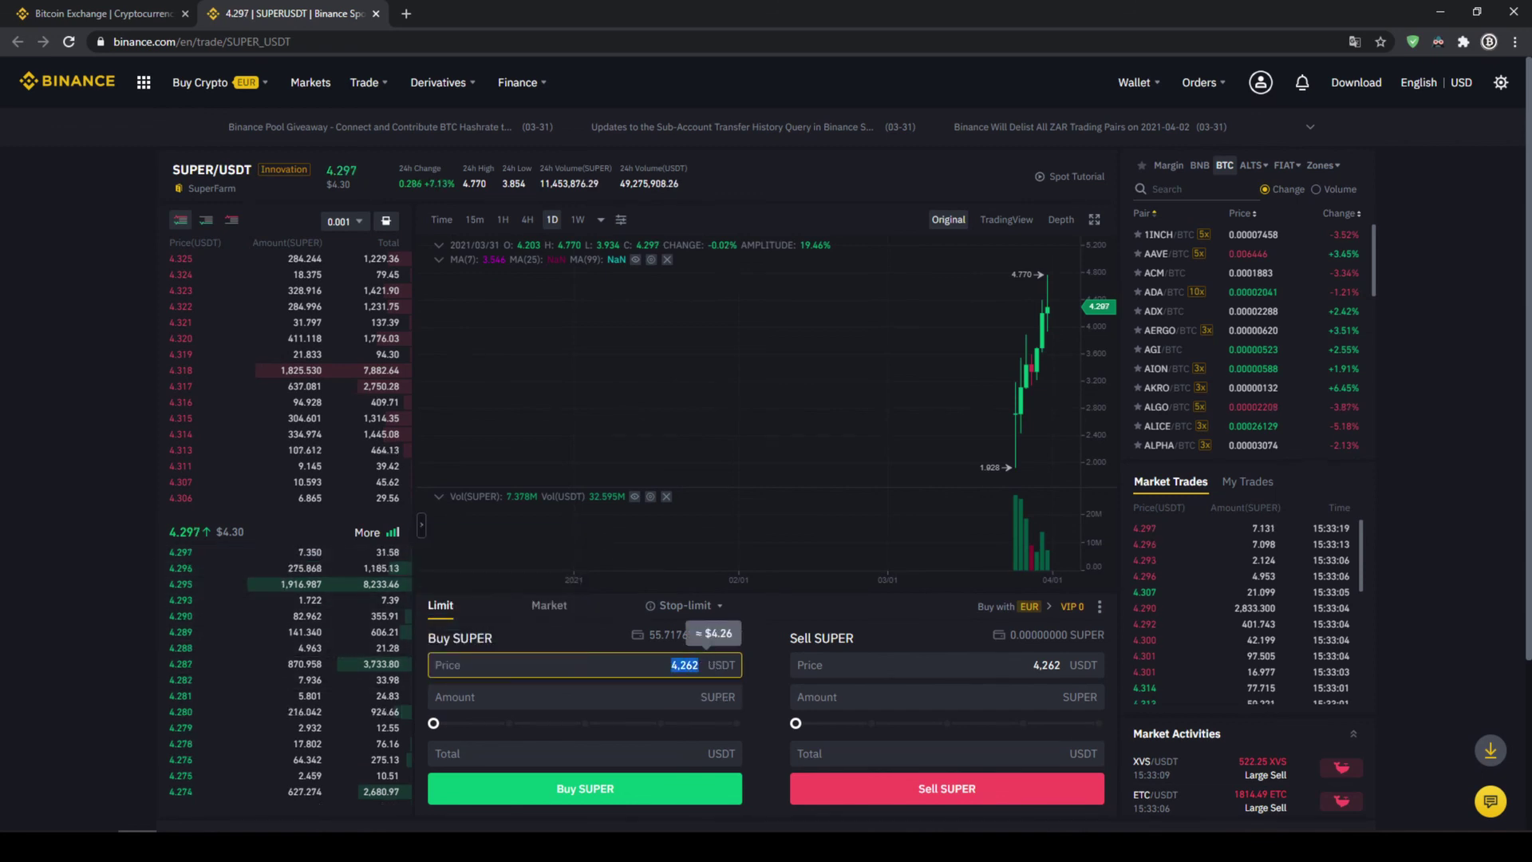
key("Left")
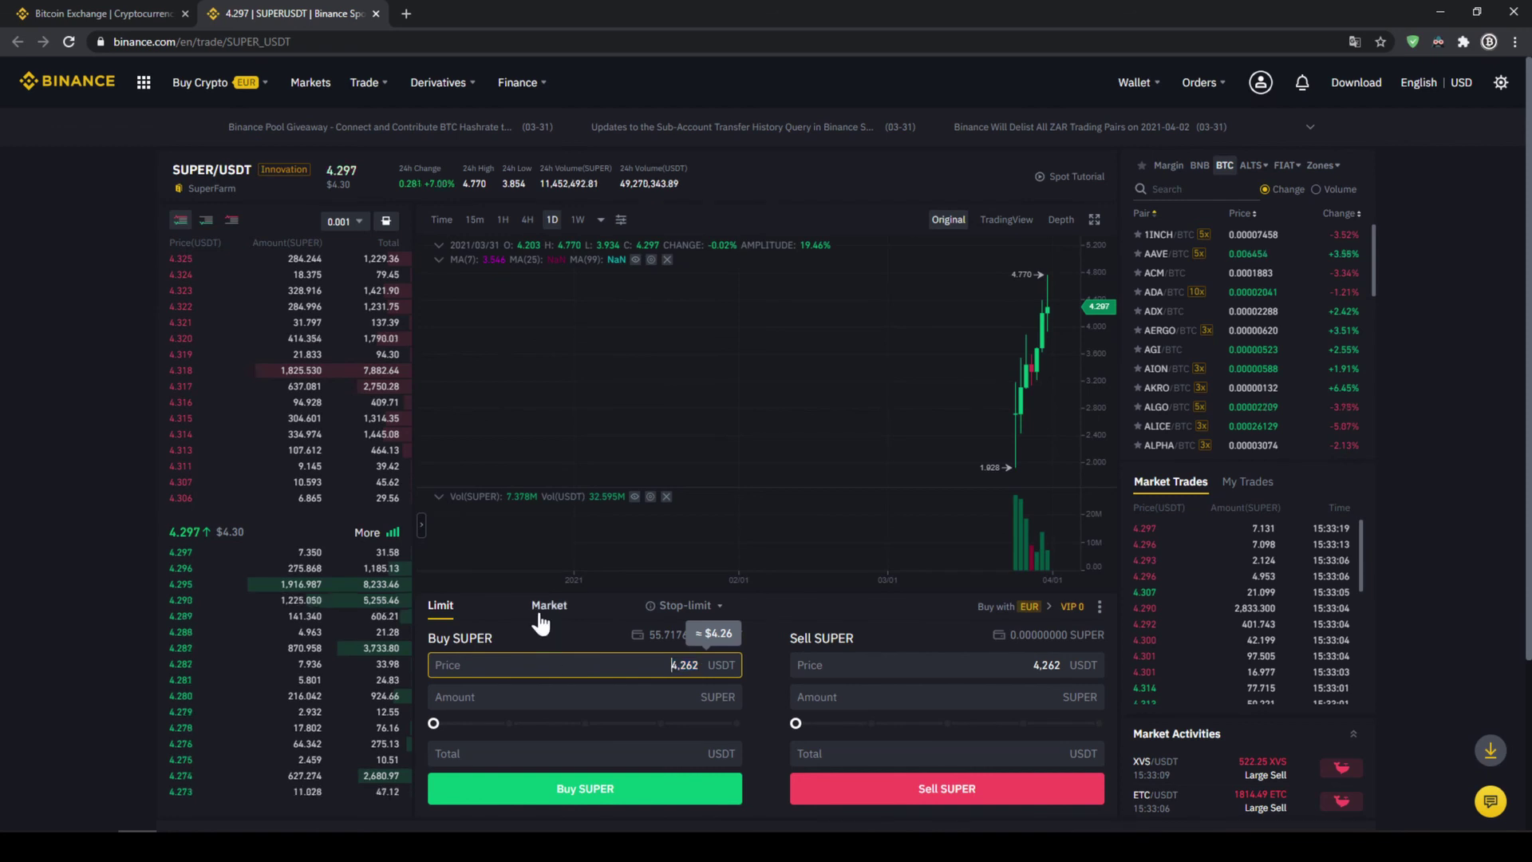
left_click(540, 612)
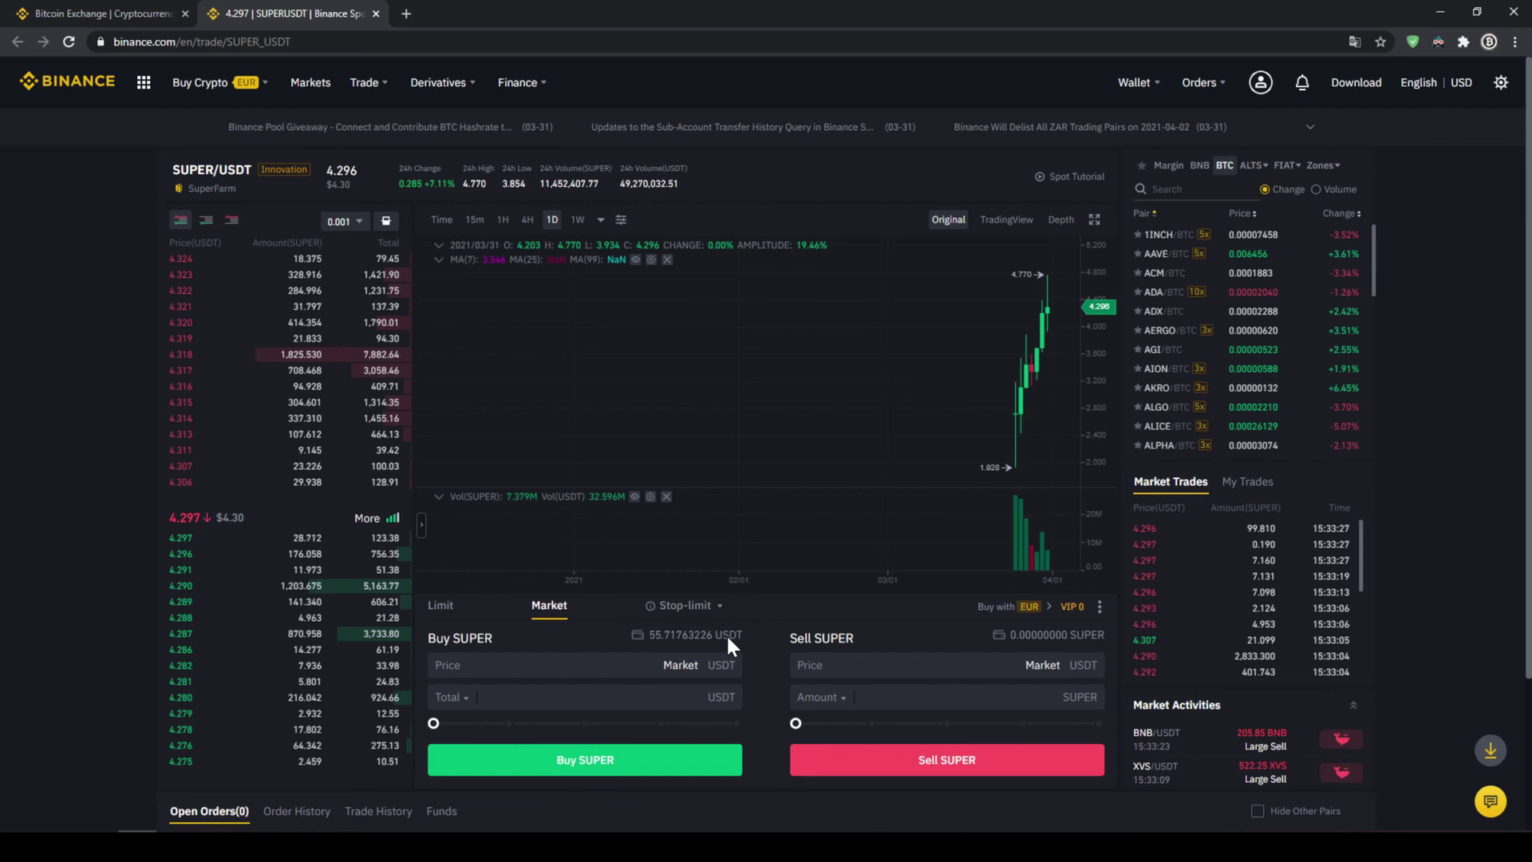
- Raise the Buy SUPER percentage slider to 100% so the Total reads 55.714902 USDT
left_click(438, 726)
left_click_drag(438, 725, 565, 717)
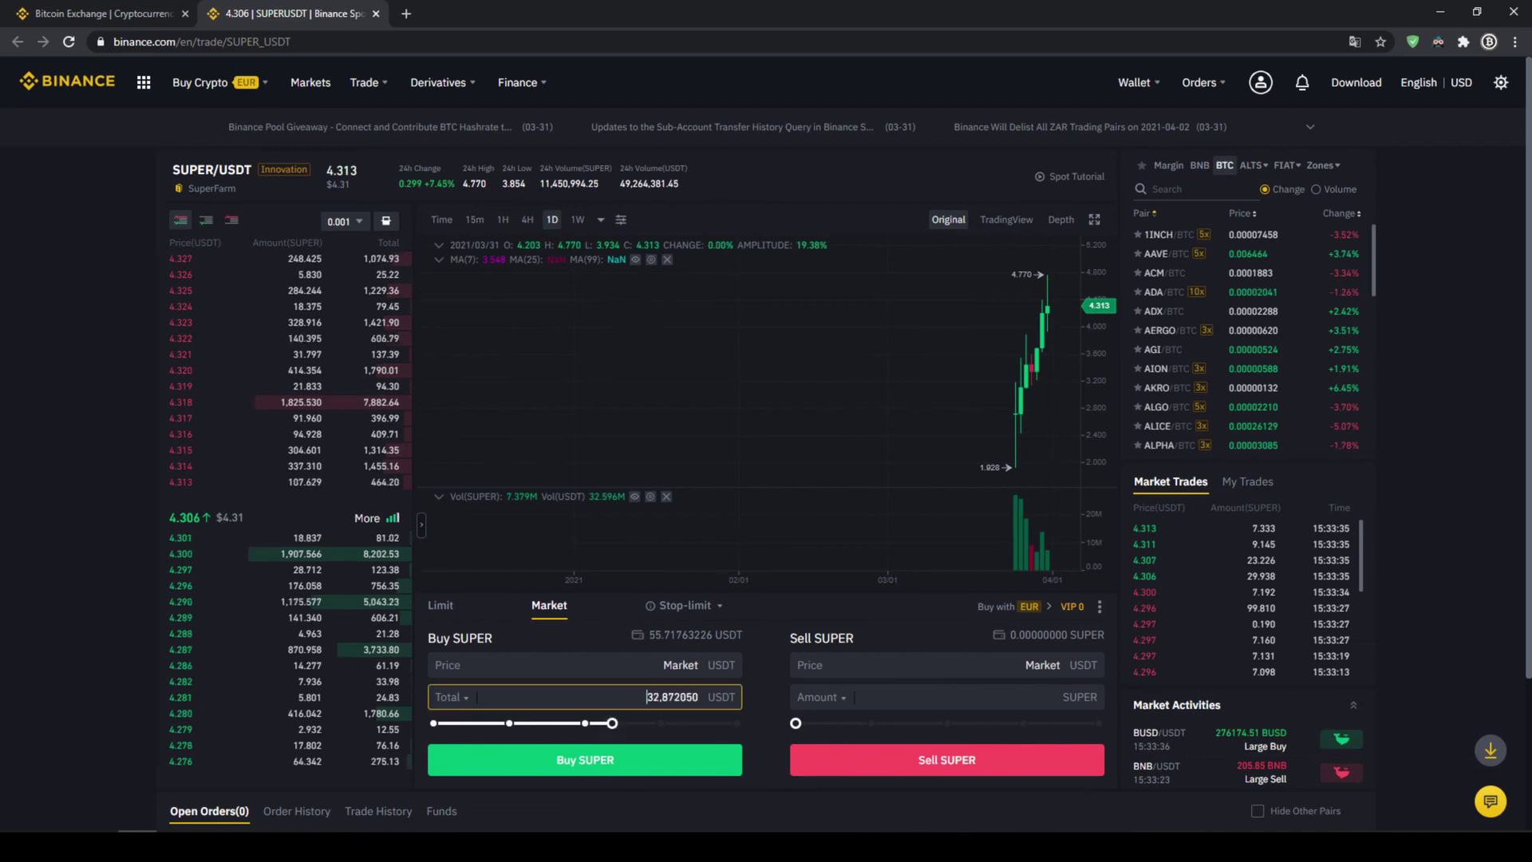
double_click(659, 696)
left_click(659, 696)
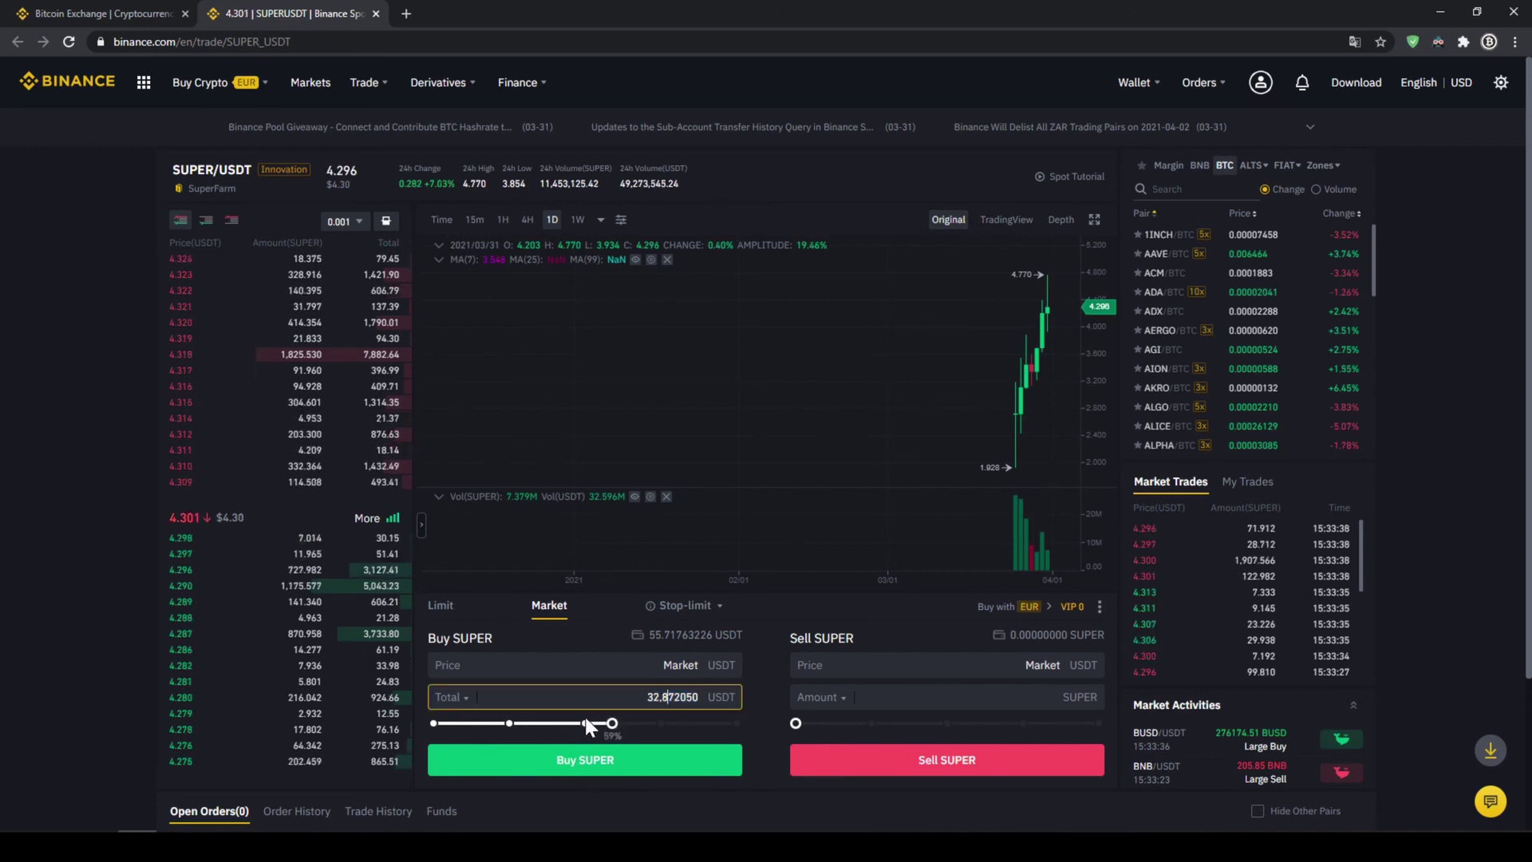
left_click_drag(612, 722, 740, 716)
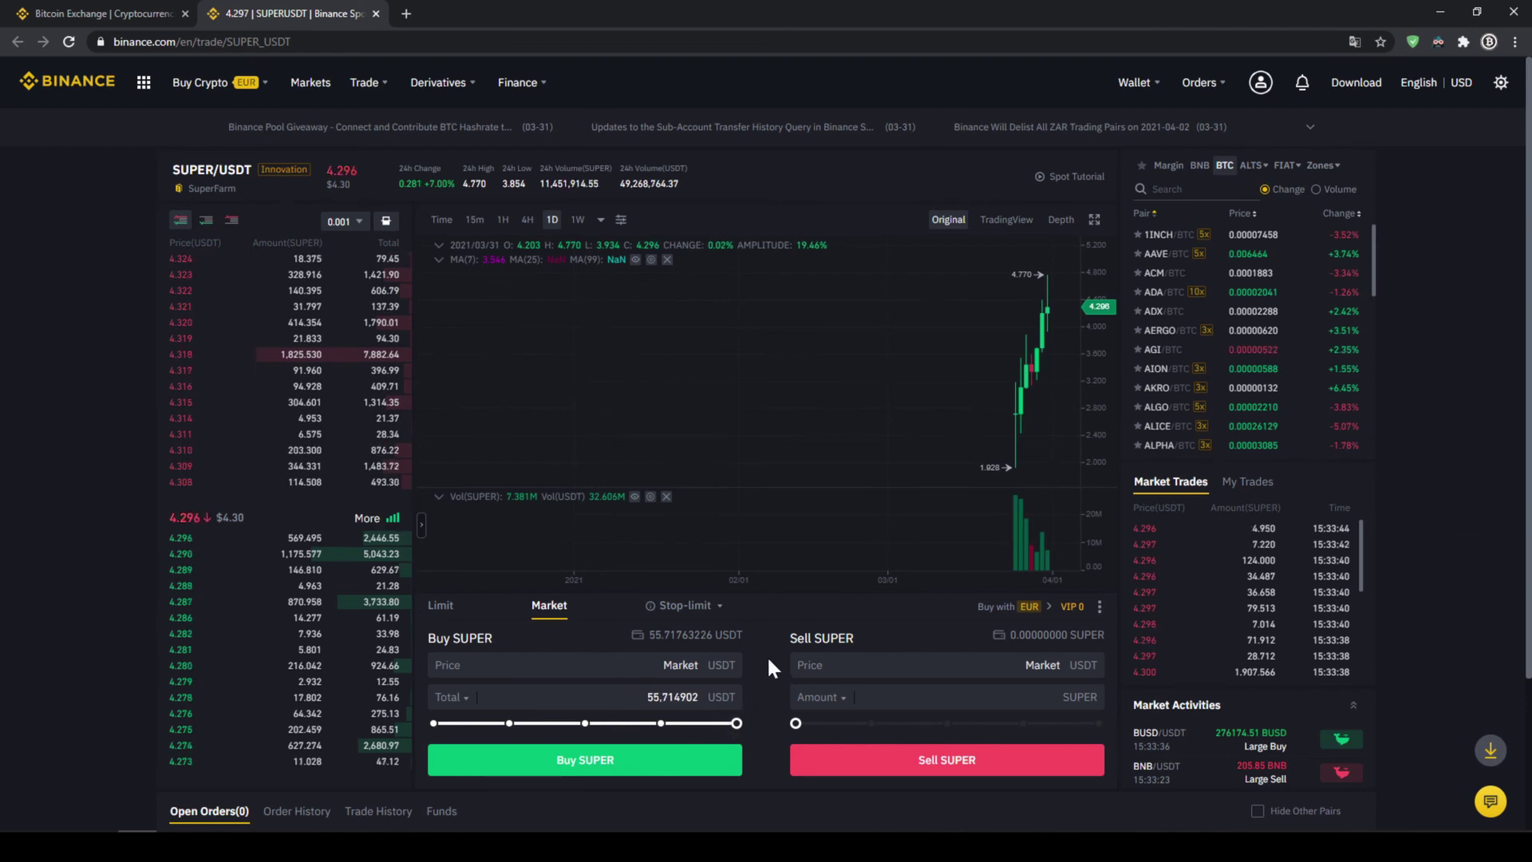